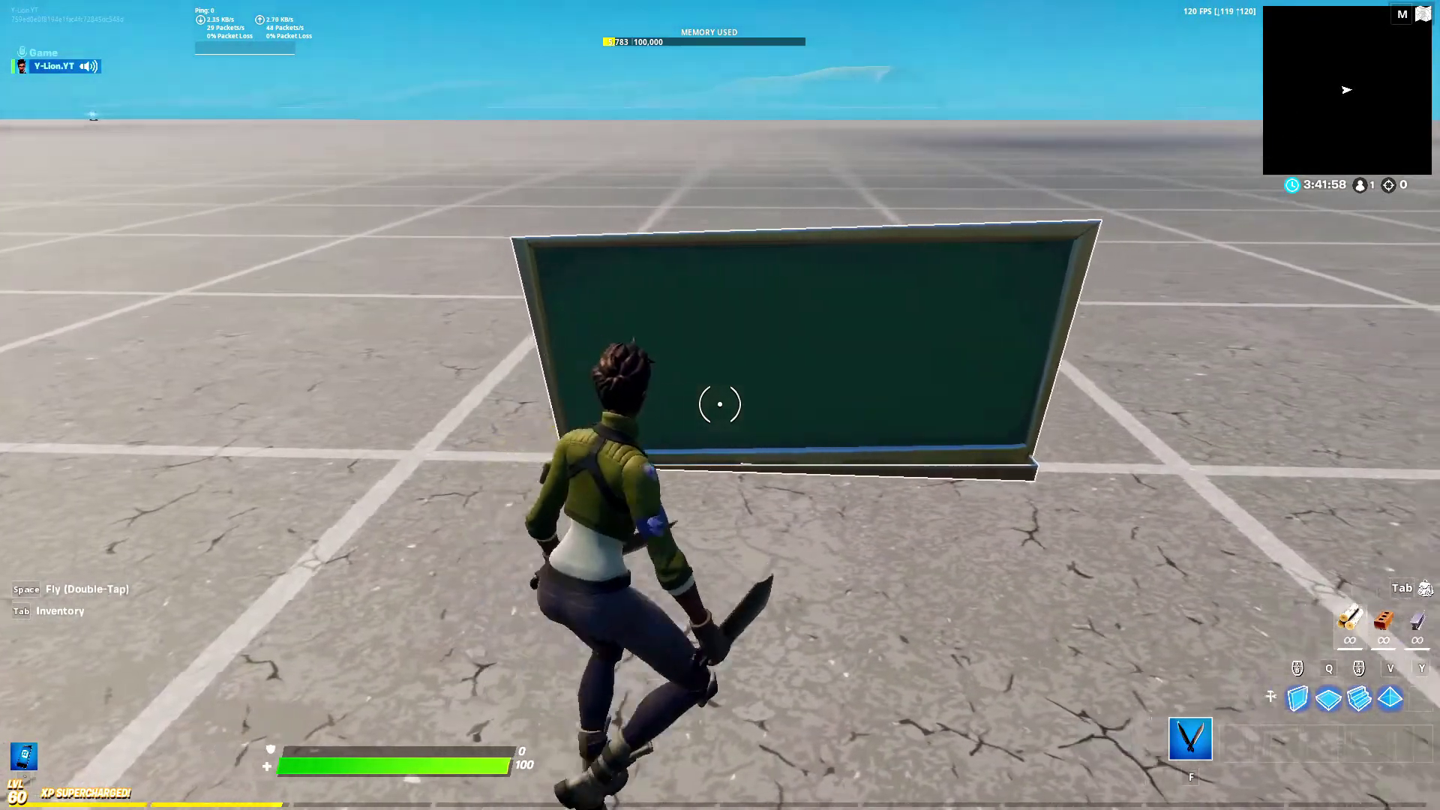
- Walk up to the billboard and look over its basic customization options without changing any
{"action": "key", "text": "a"}
{"action": "key", "text": "w"}
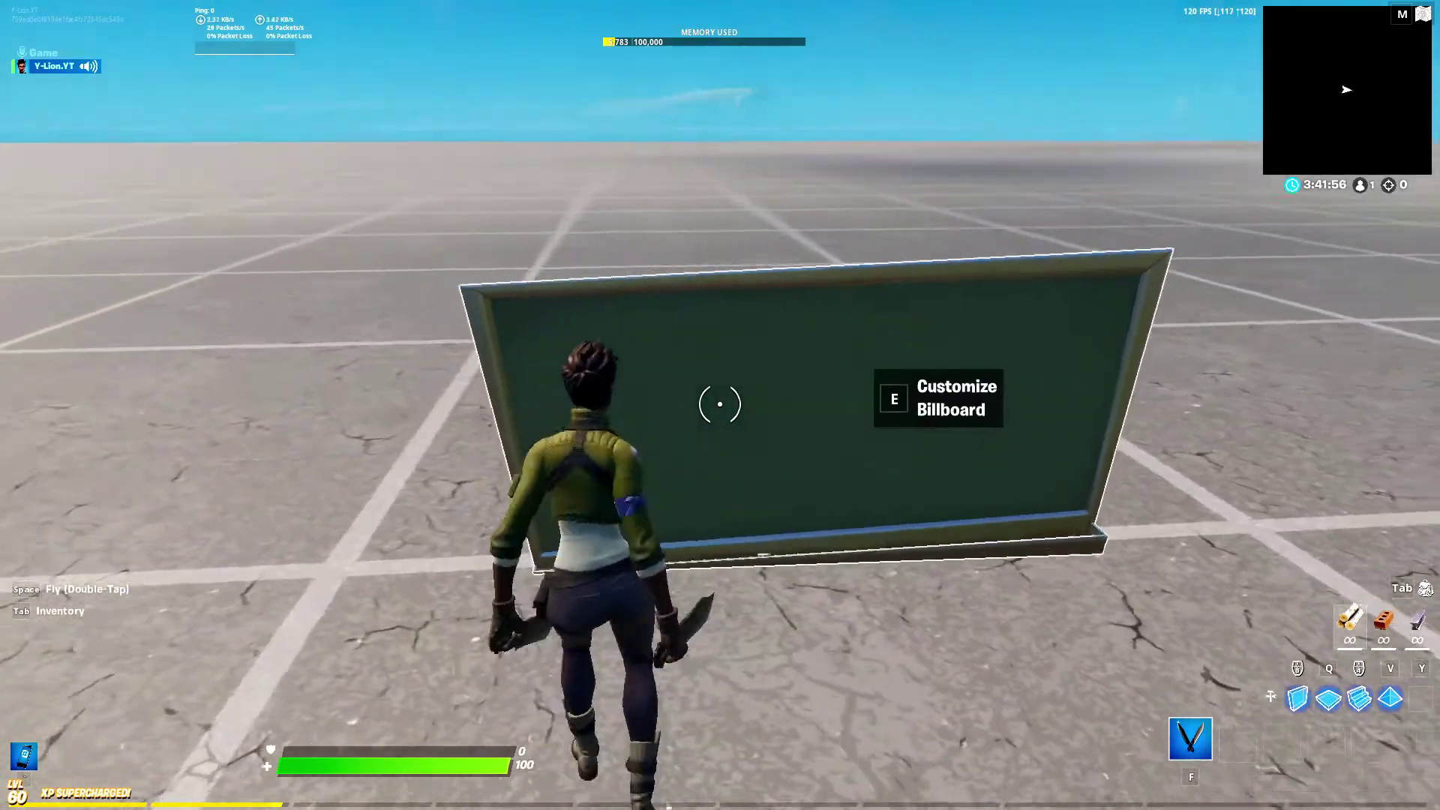
{"action": "key", "text": "e"}
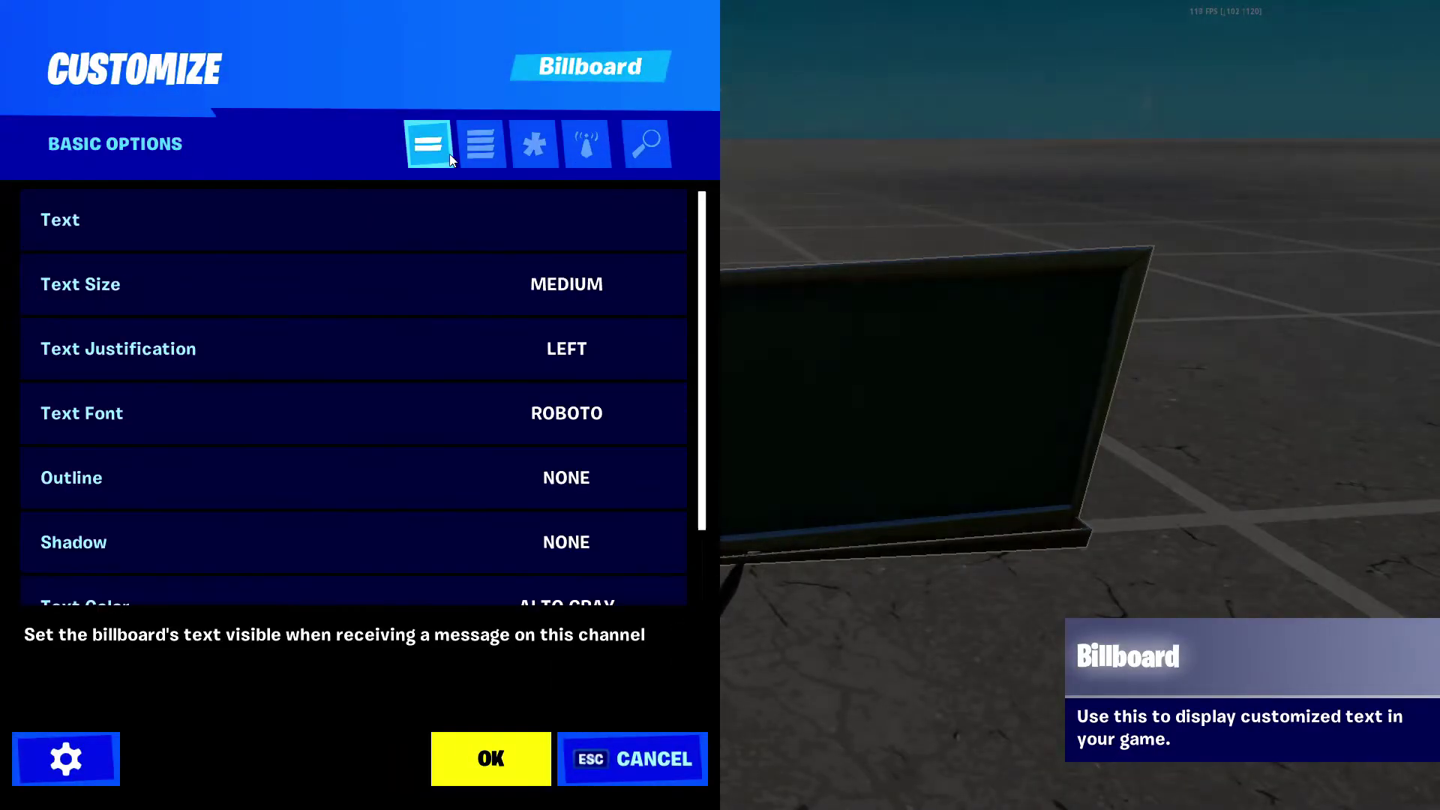
{"action": "left_click", "coordinate": [345, 239]}
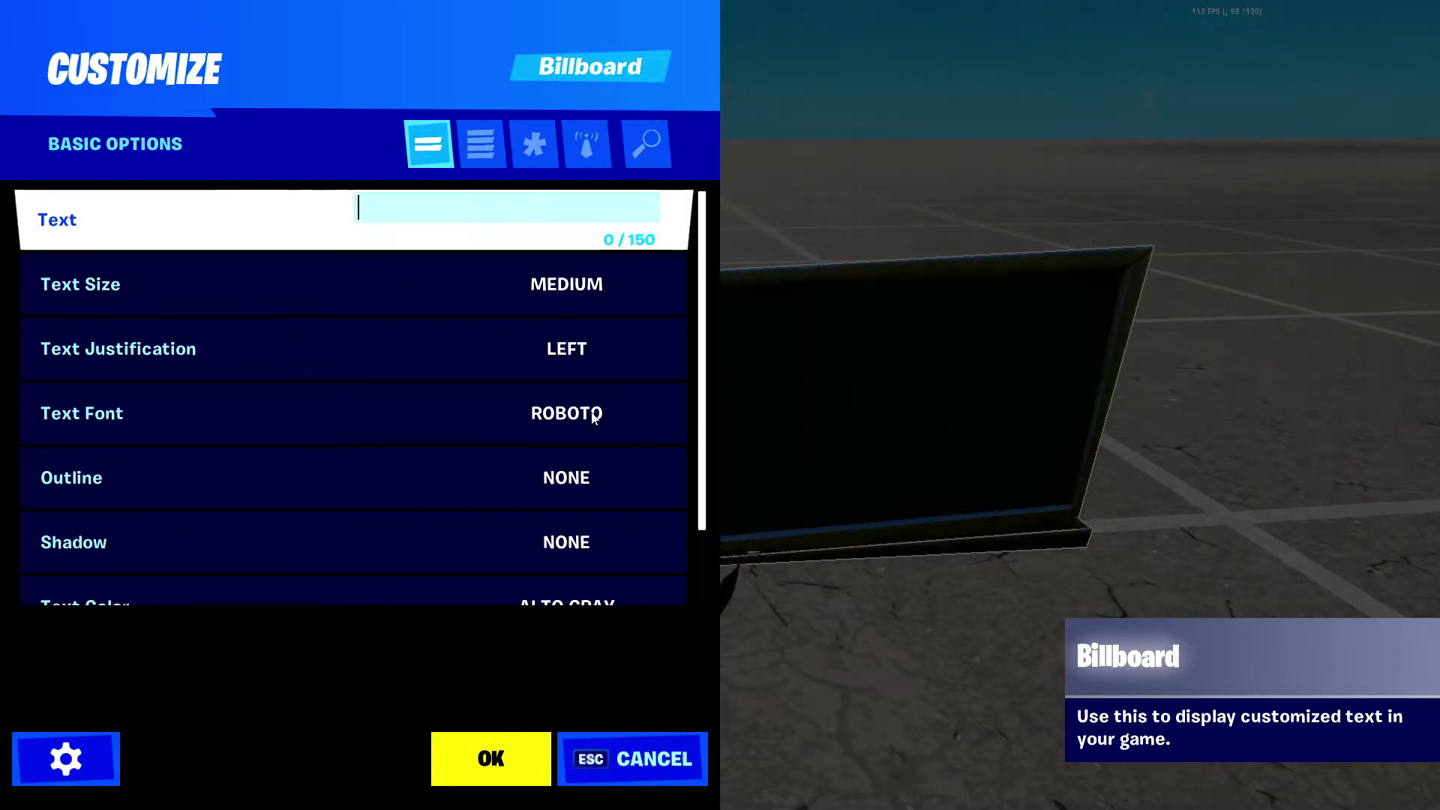
{"action": "left_click", "coordinate": [536, 773]}
{"action": "left_click", "coordinate": [535, 768]}
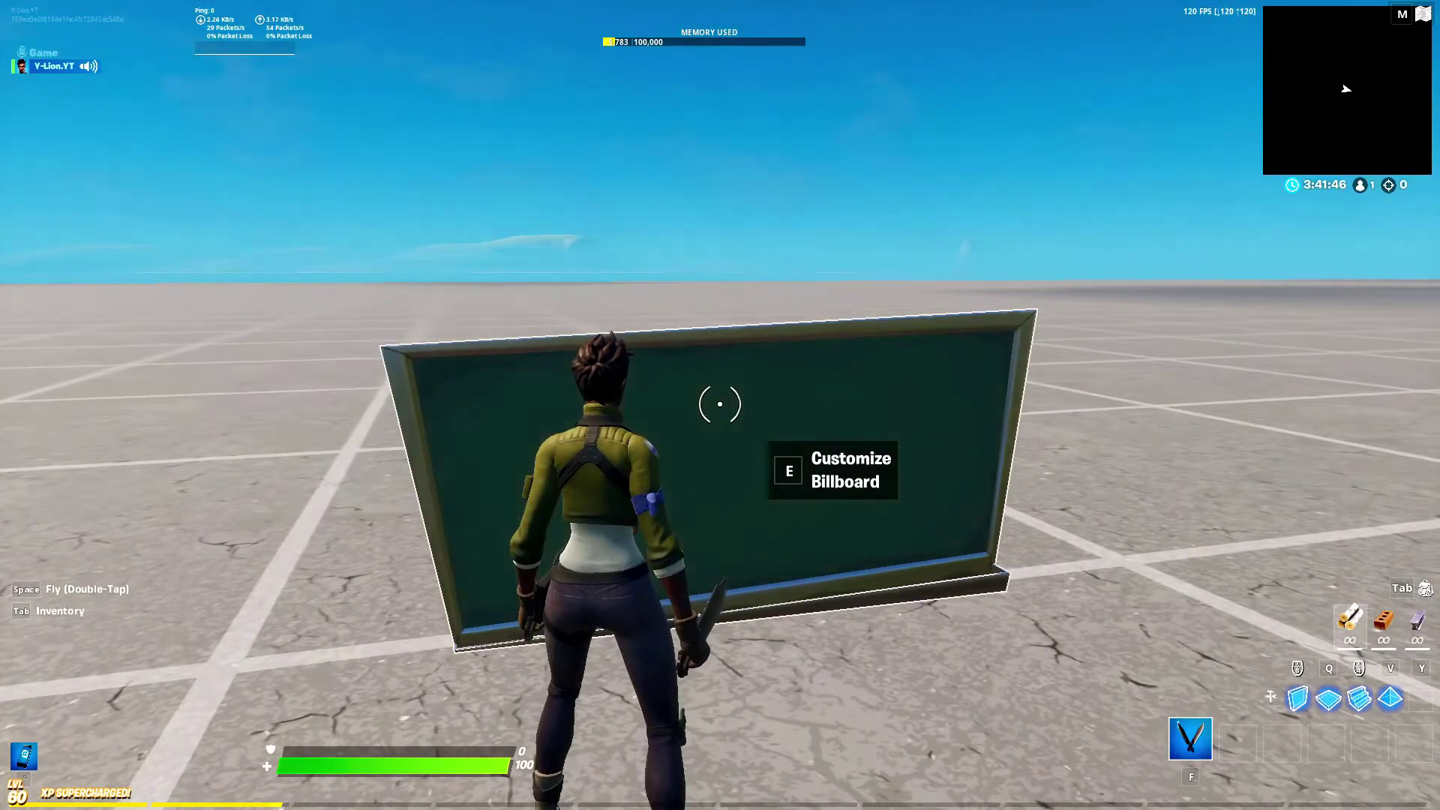
- Walk around the billboard to examine its back and front sides
{"action": "key", "text": "d"}
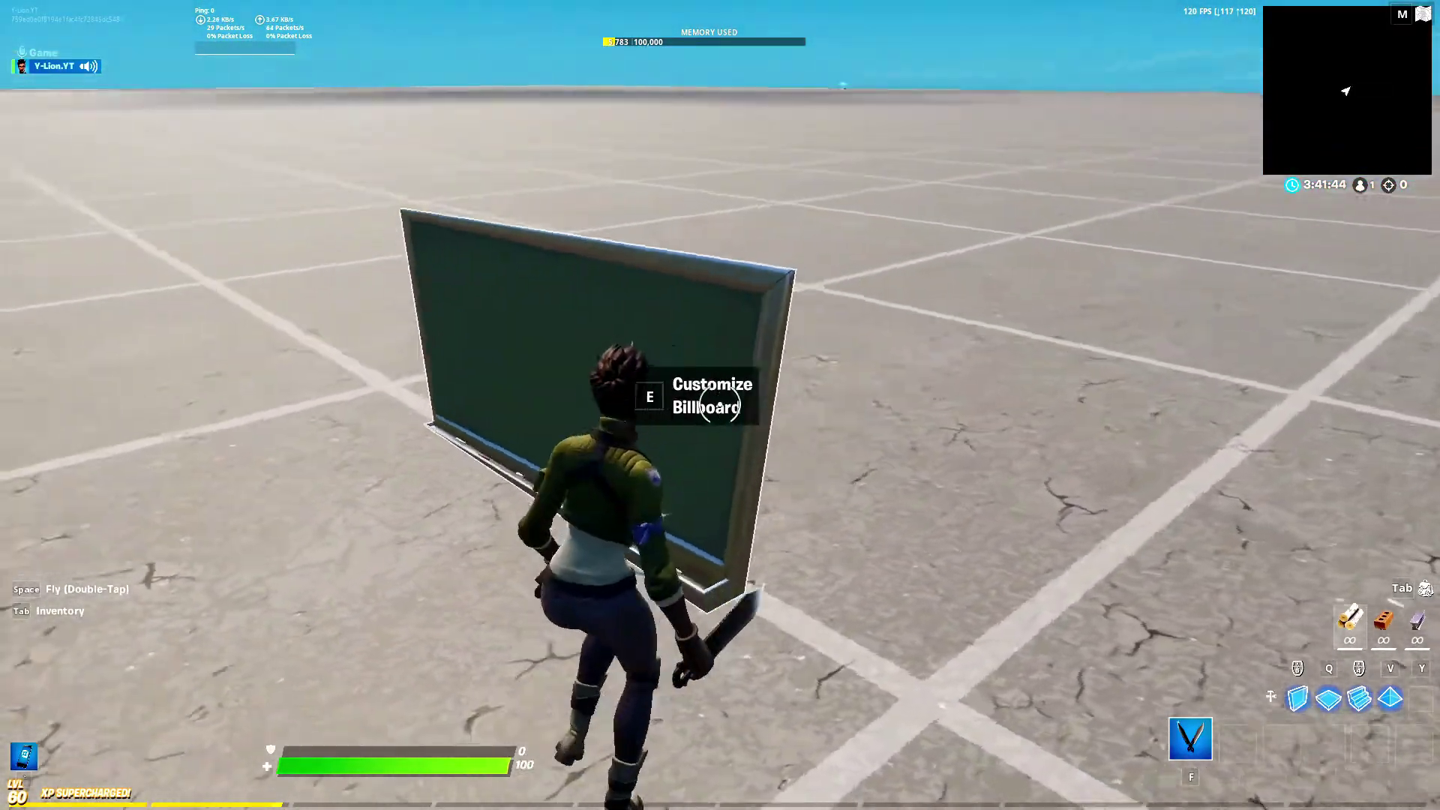
{"action": "key", "text": "d"}
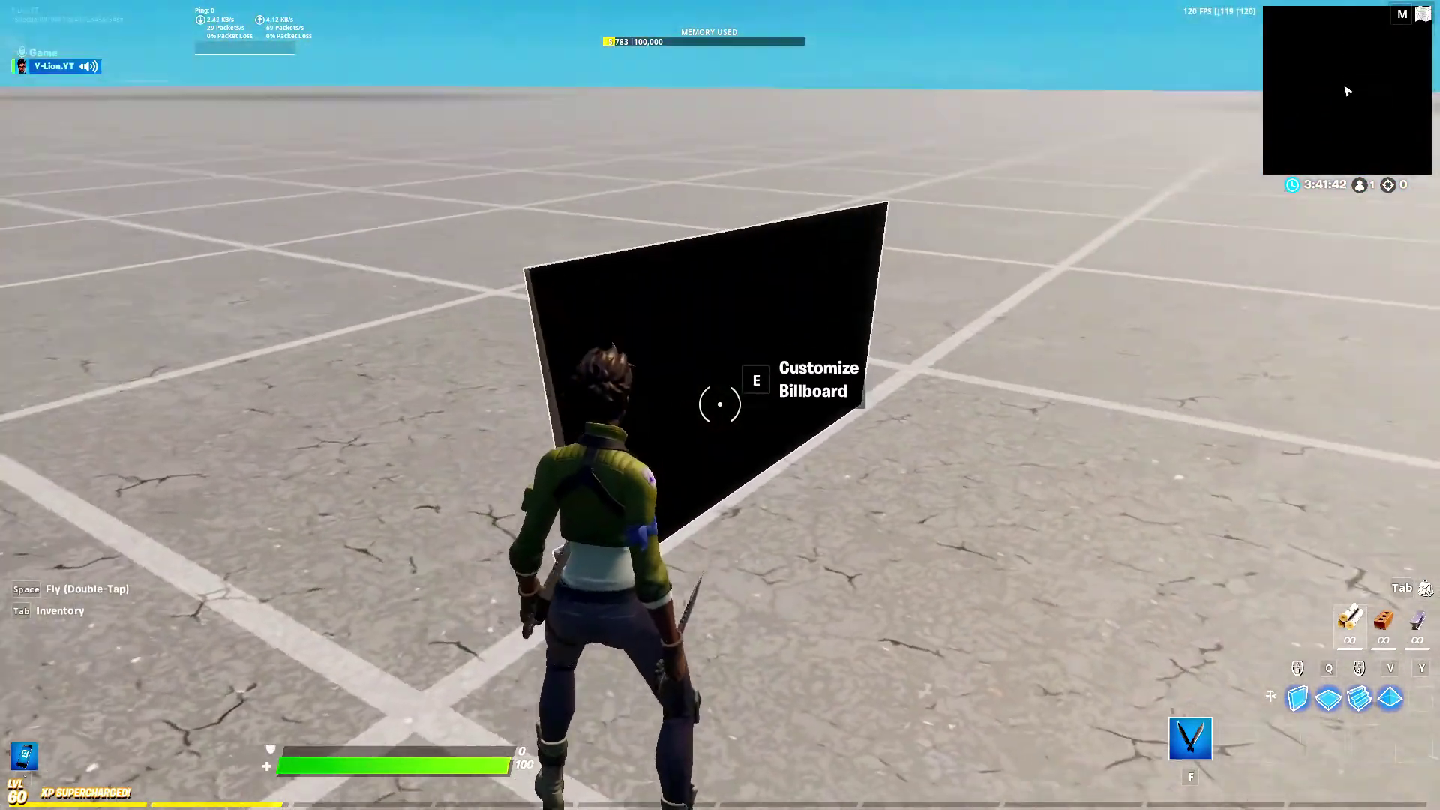
{"action": "key", "text": "a"}
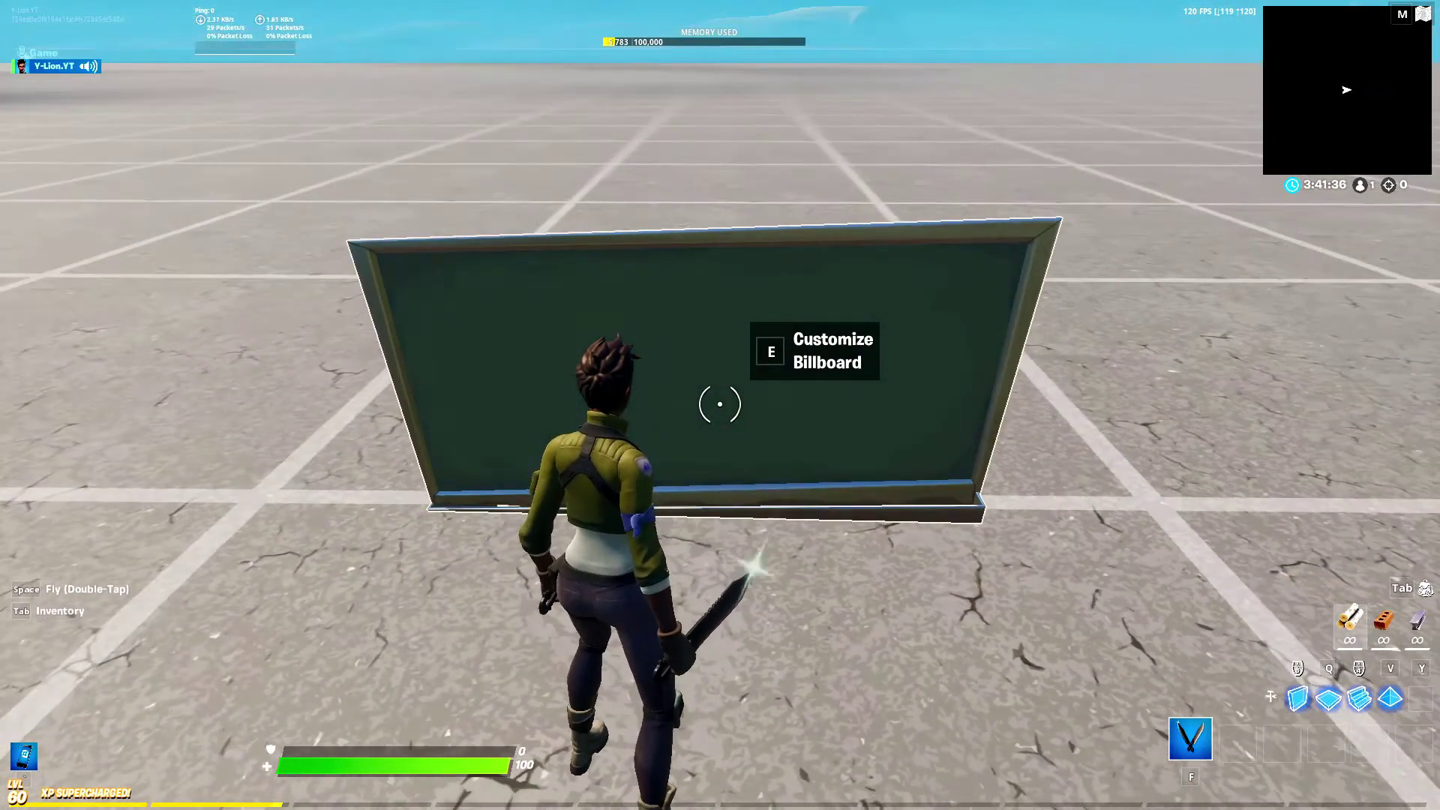
- Copy the billboard with the phone and place two copies on the ground beside it and one floating above it
{"action": "key", "text": "1"}
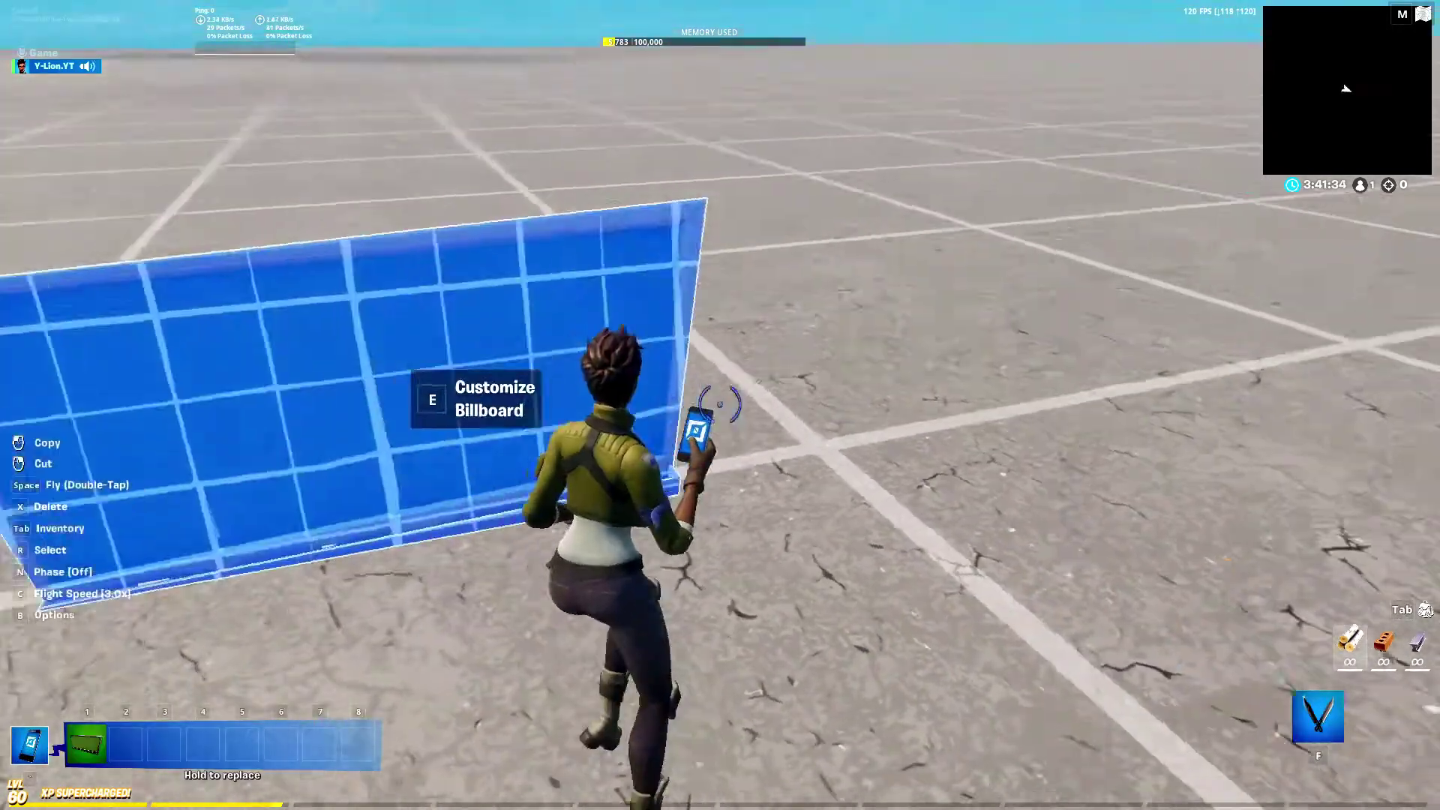
{"action": "key", "text": "1"}
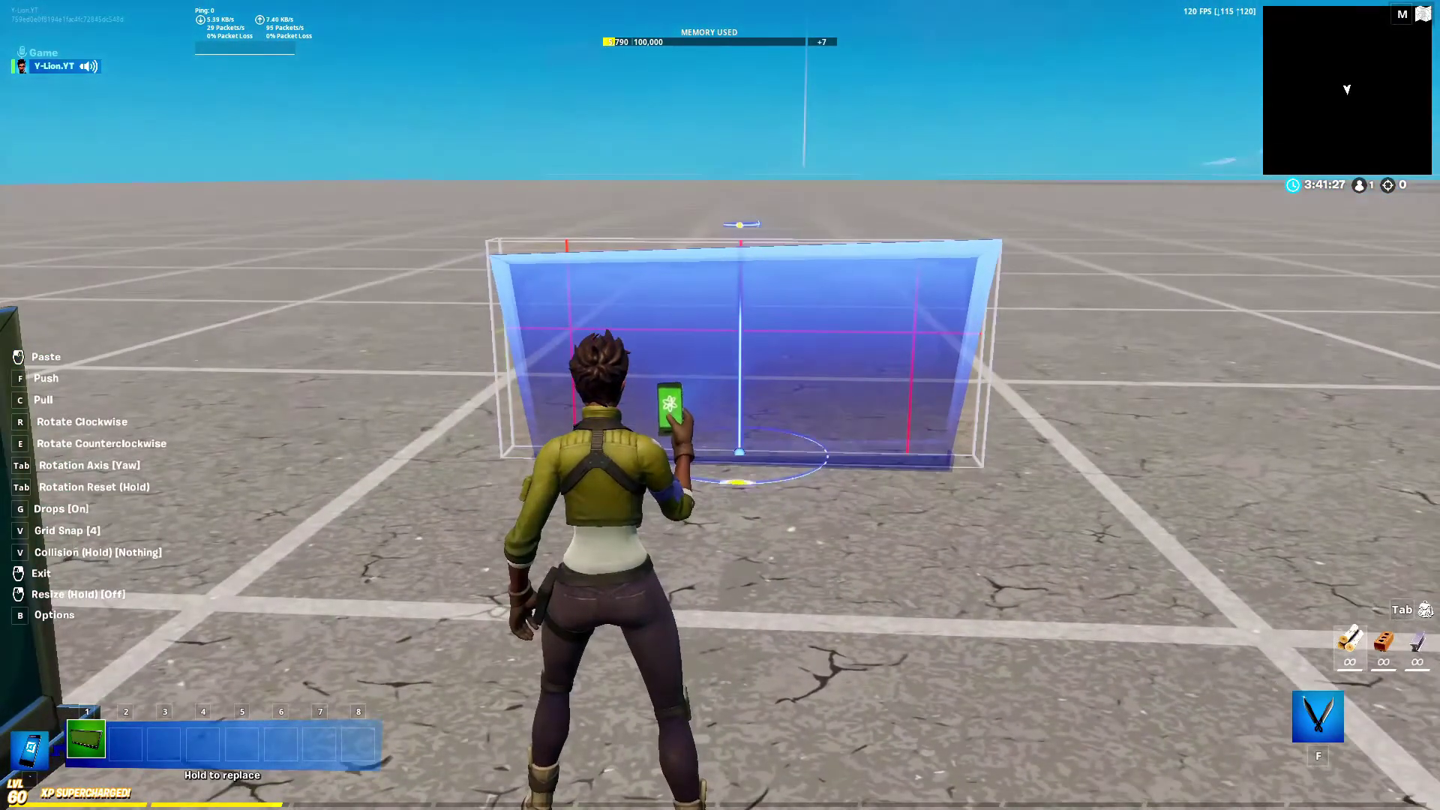
{"action": "left_click", "coordinate": [719, 405]}
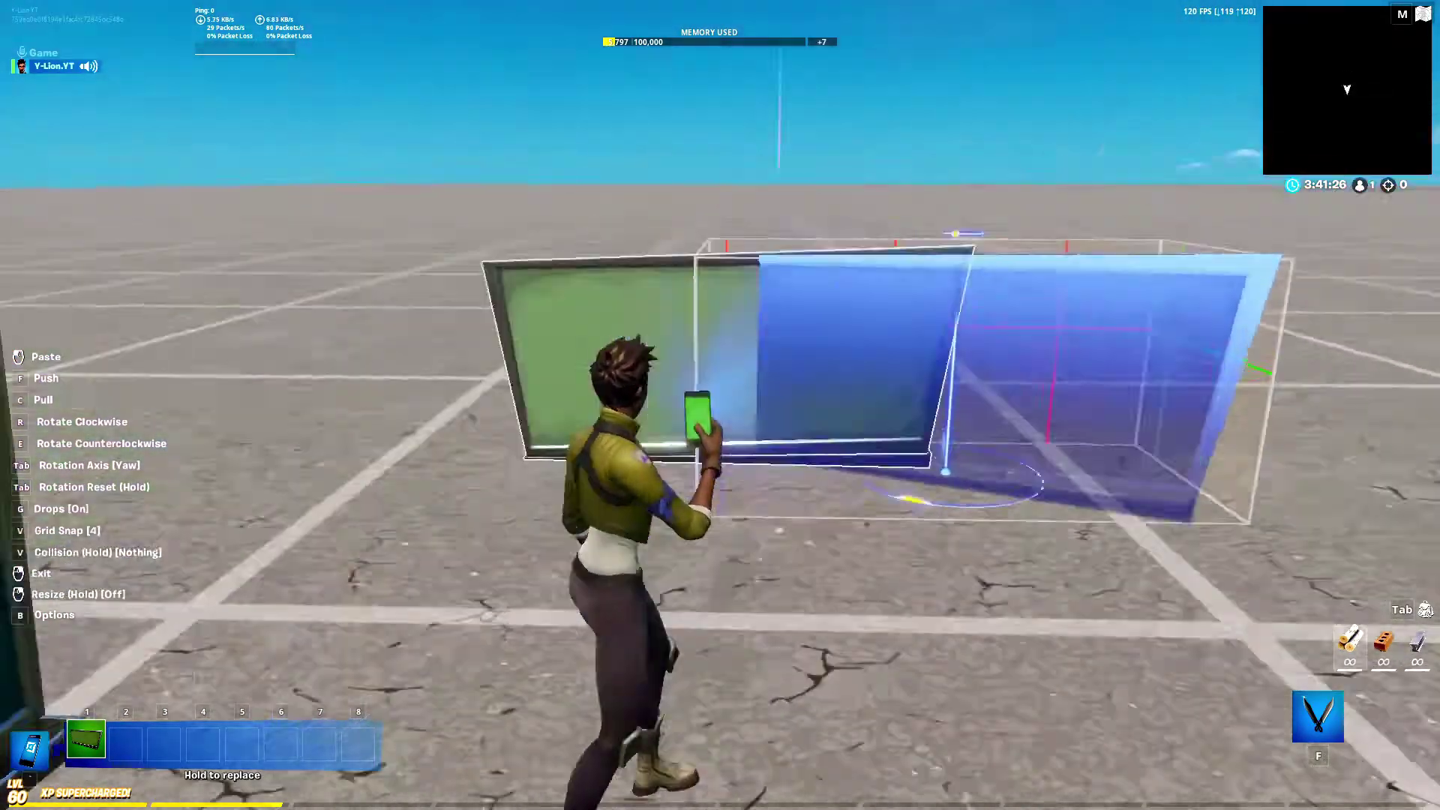
{"action": "key", "text": "r"}
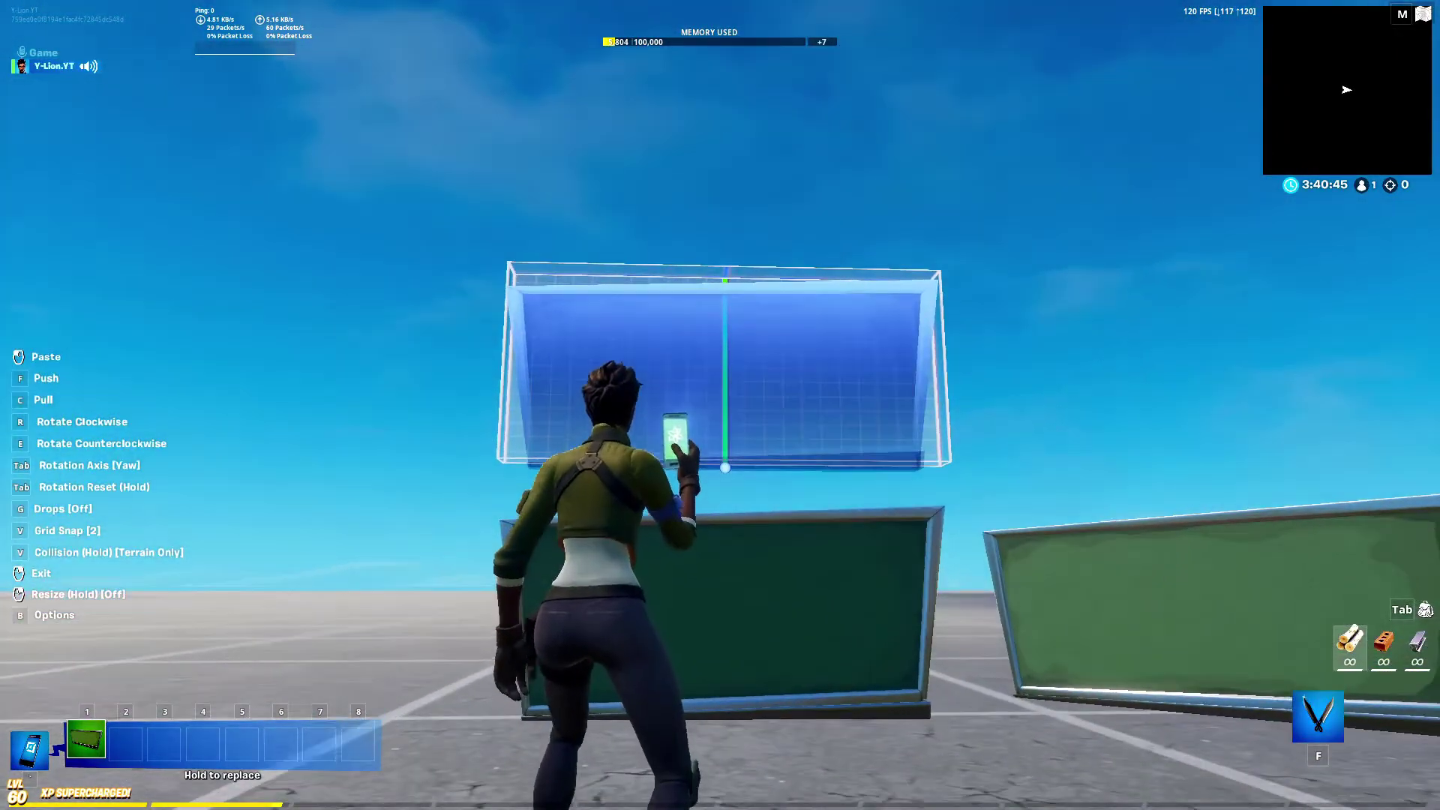
{"action": "left_click", "coordinate": [719, 405]}
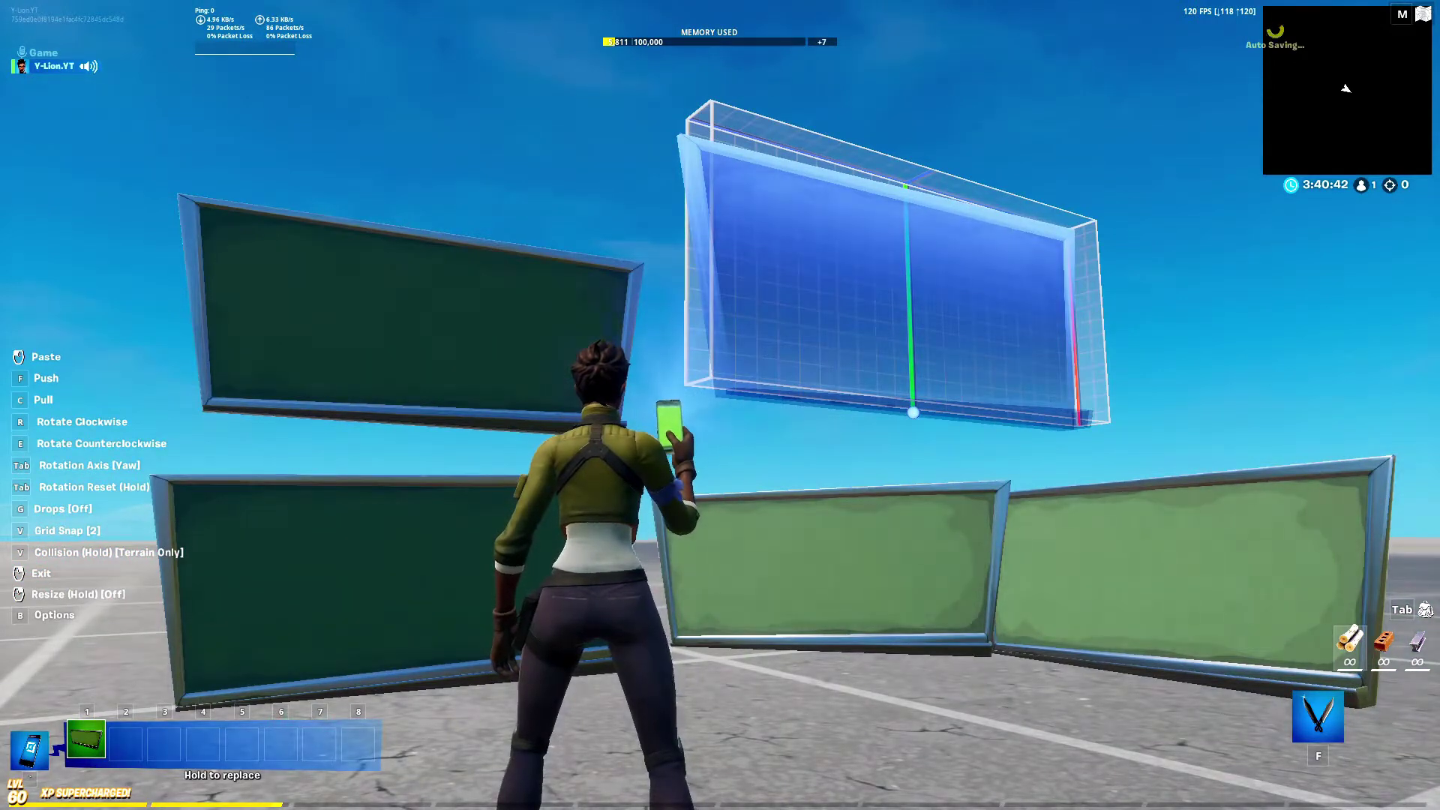
- Check the Drops option, set placement collision to Nothing, and leave placement by switching to the harvesting tool
{"action": "key", "text": "m"}
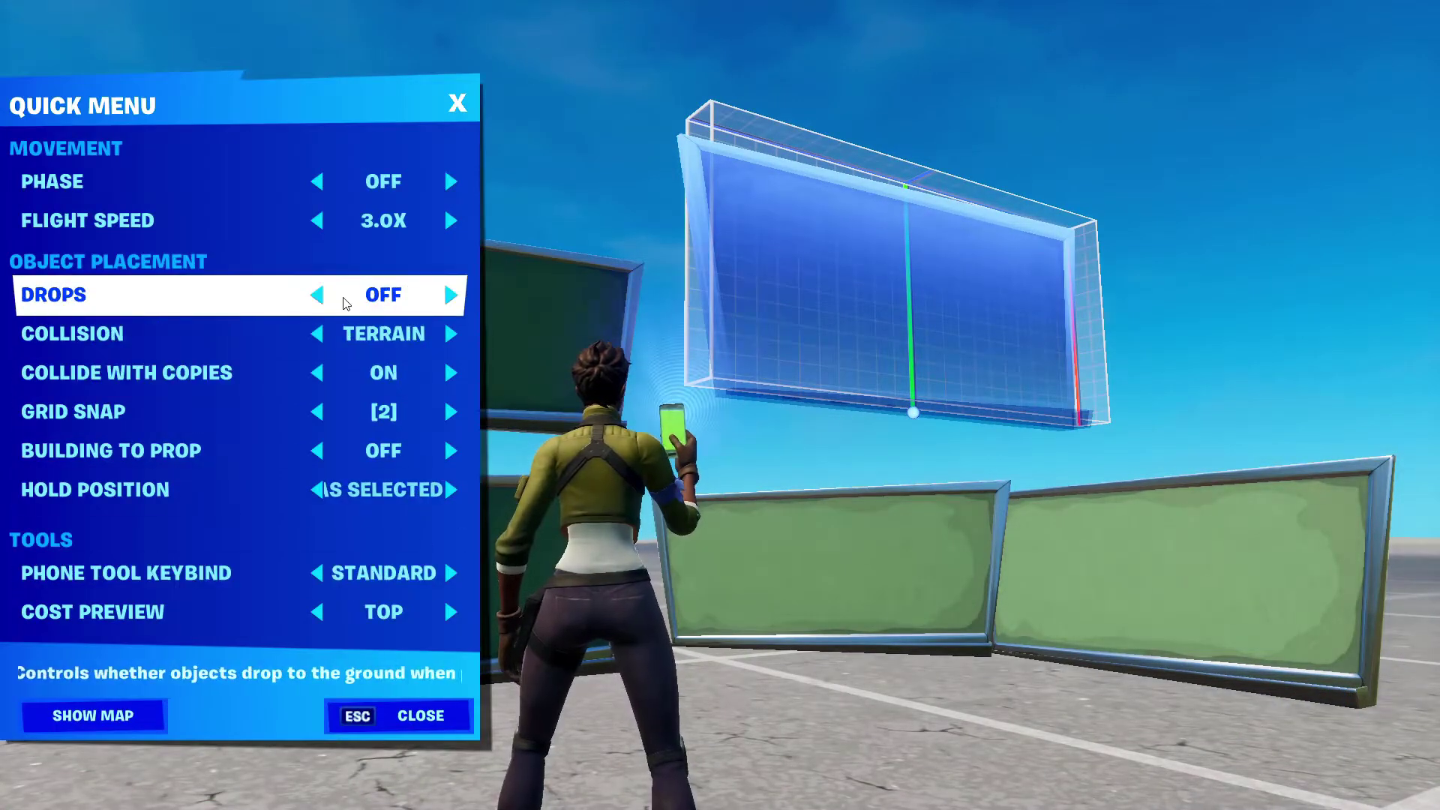
{"action": "left_click", "coordinate": [450, 296]}
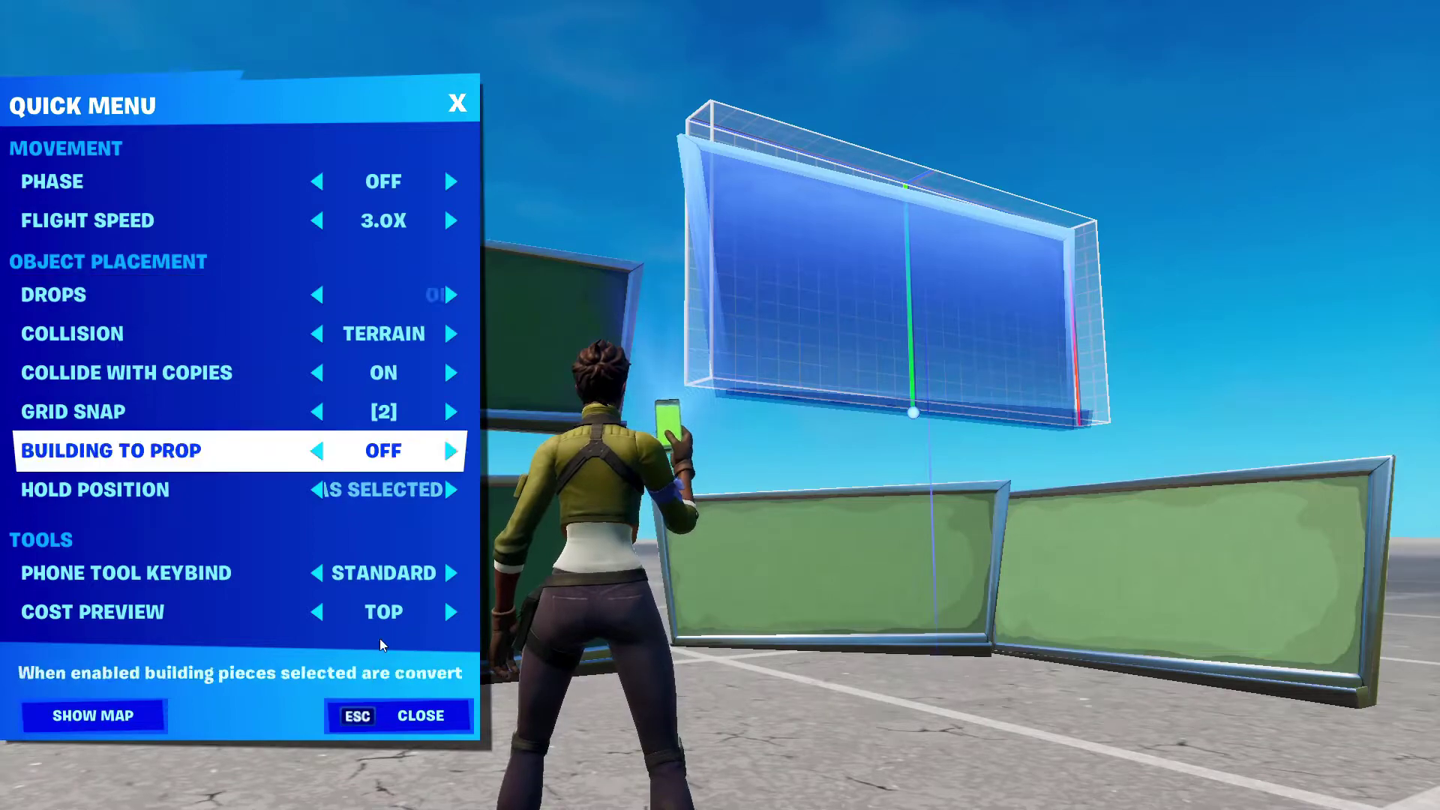
{"action": "left_click", "coordinate": [409, 715]}
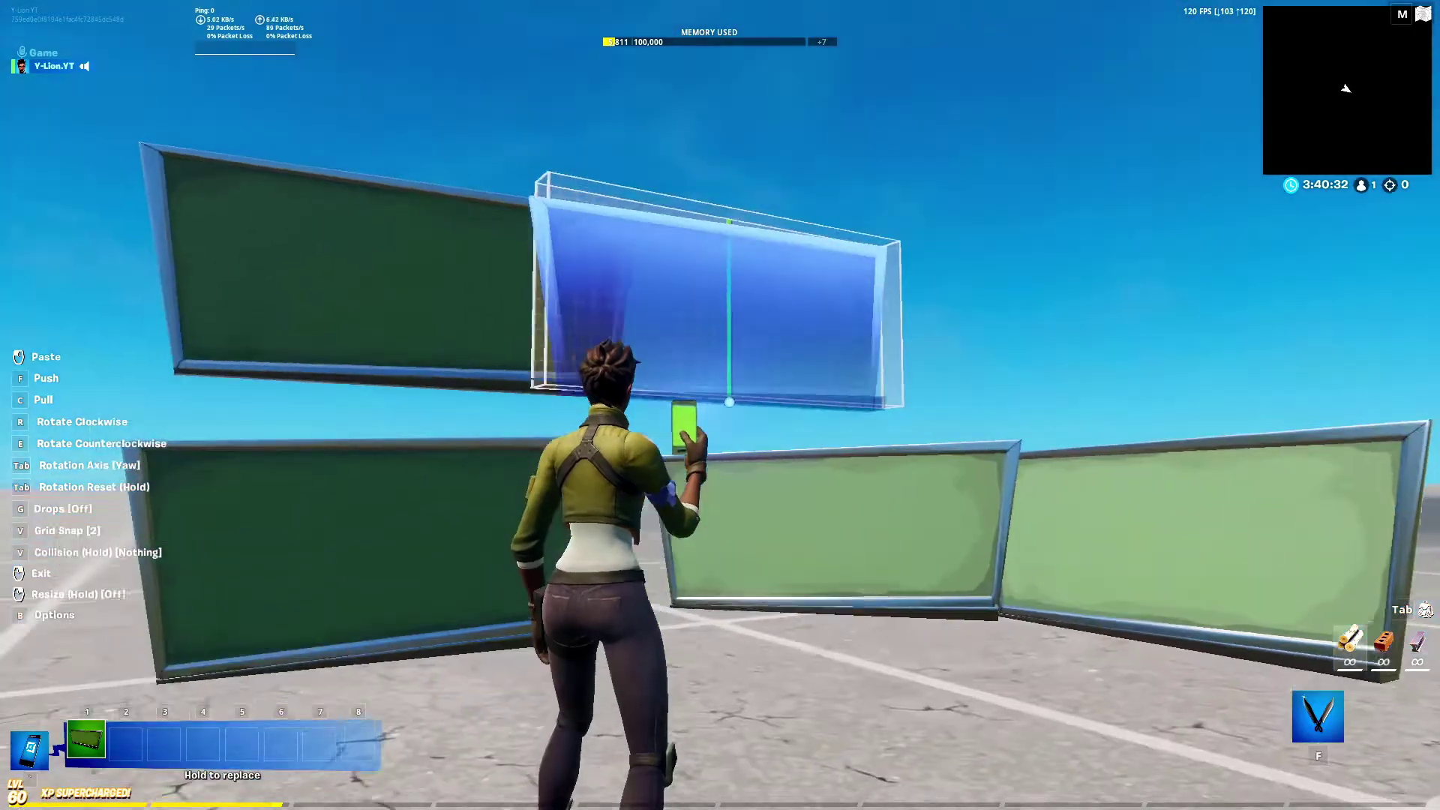
{"action": "left_click", "coordinate": [720, 405]}
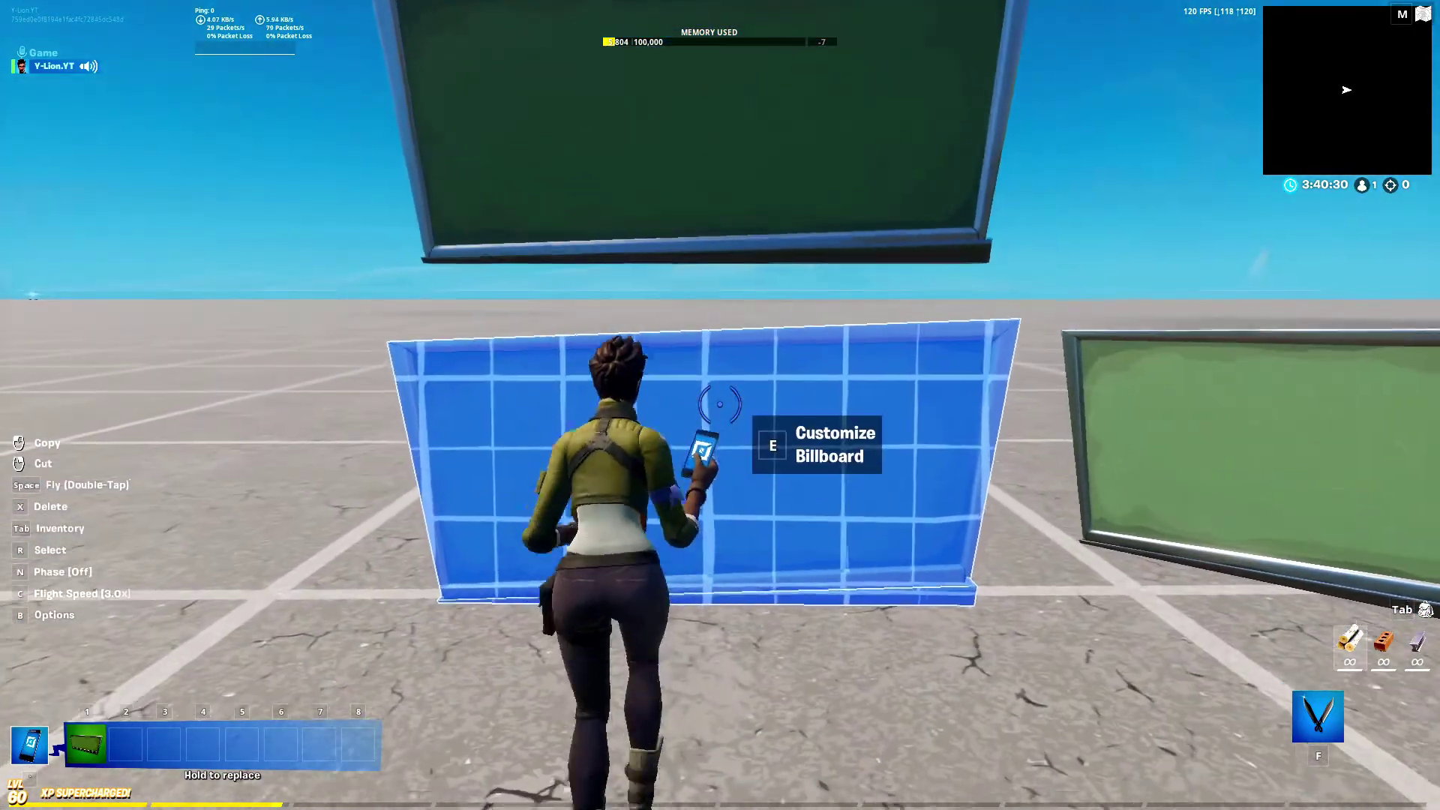
{"action": "key", "text": "f"}
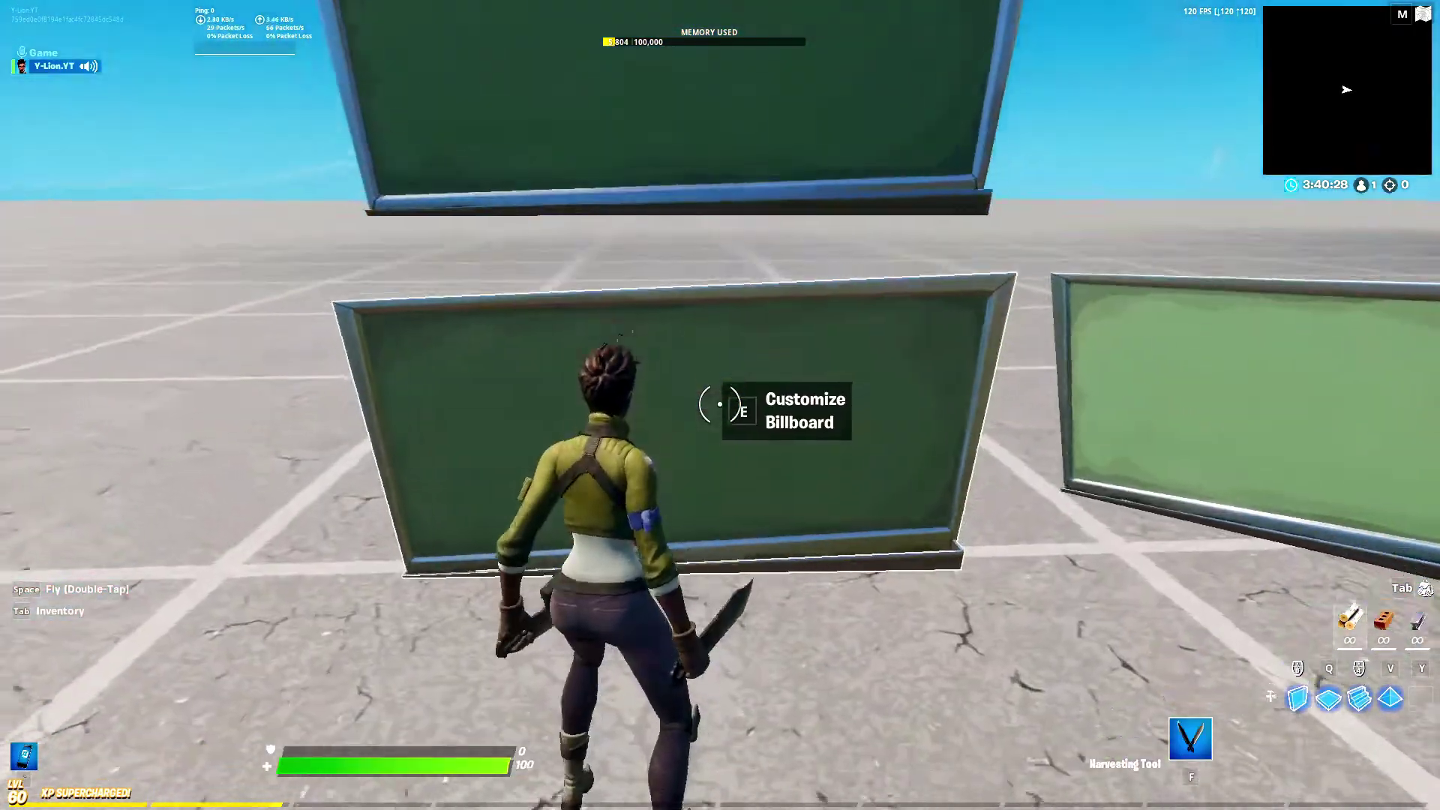
- Set the original billboard's text to "Text" and its text size to Extra Large
{"action": "key", "text": "e"}
{"action": "left_click", "coordinate": [429, 248]}
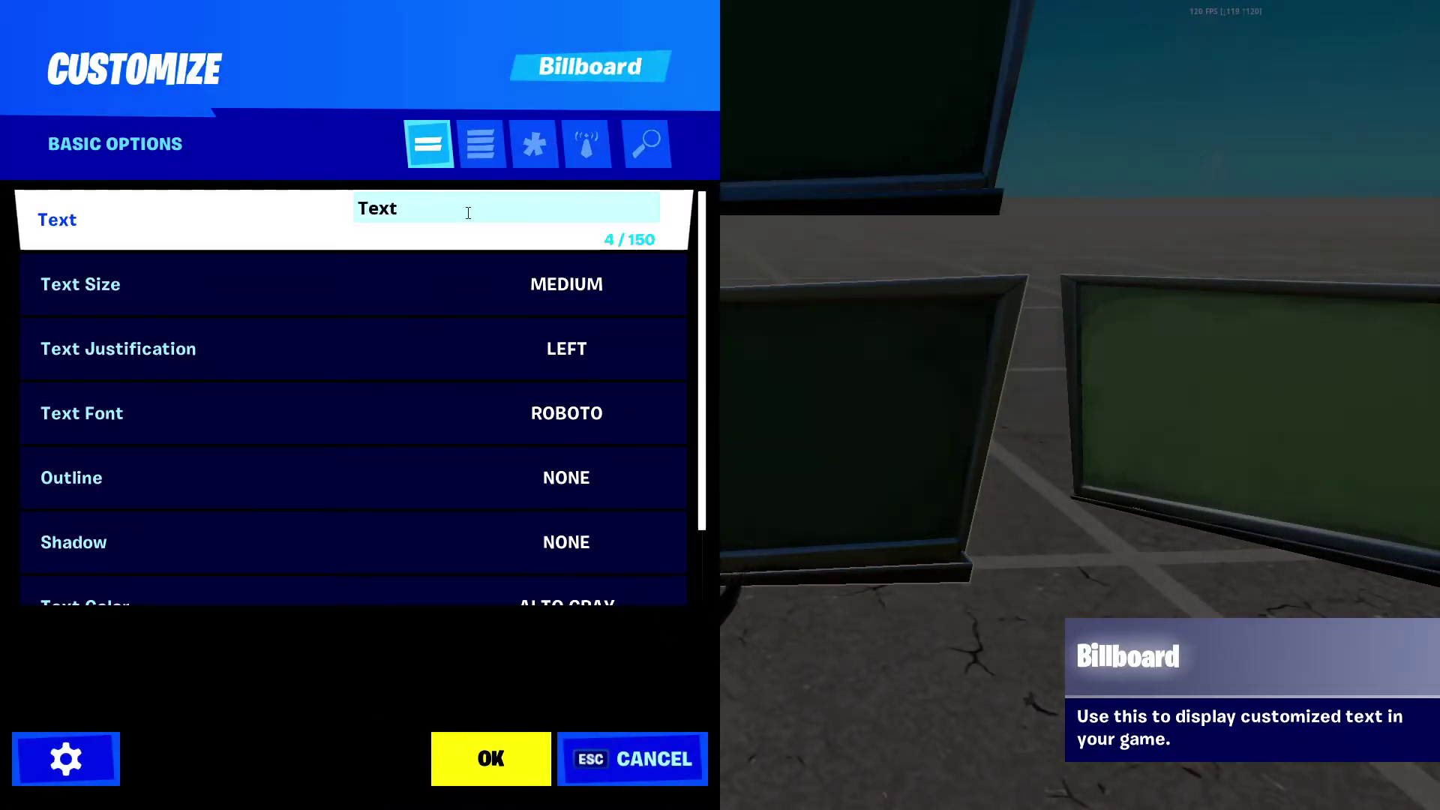
{"action": "left_click", "coordinate": [491, 758]}
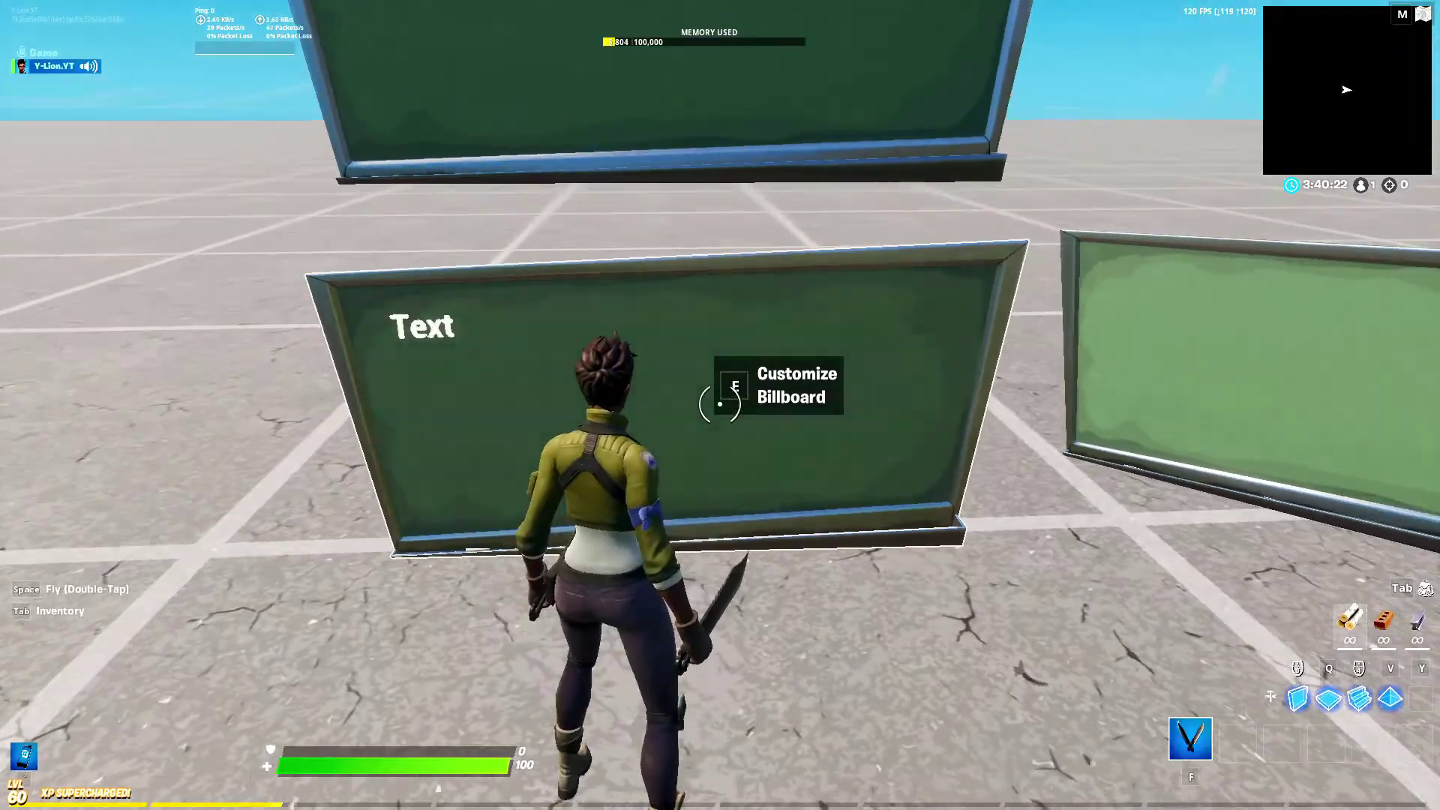
{"action": "key", "text": "e"}
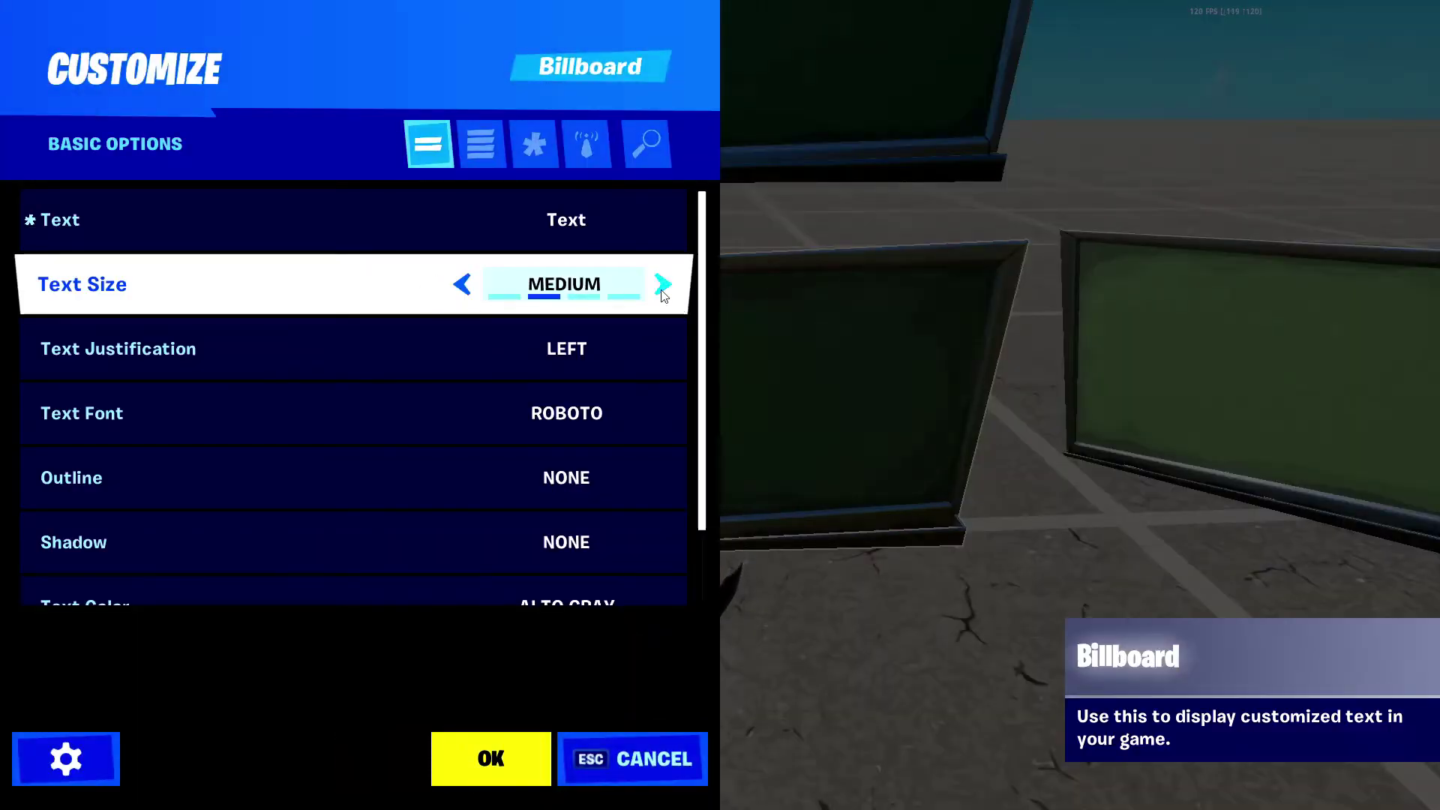
{"action": "left_click", "coordinate": [501, 773]}
- Set the billboard's text size to Small
{"action": "key", "text": "e"}
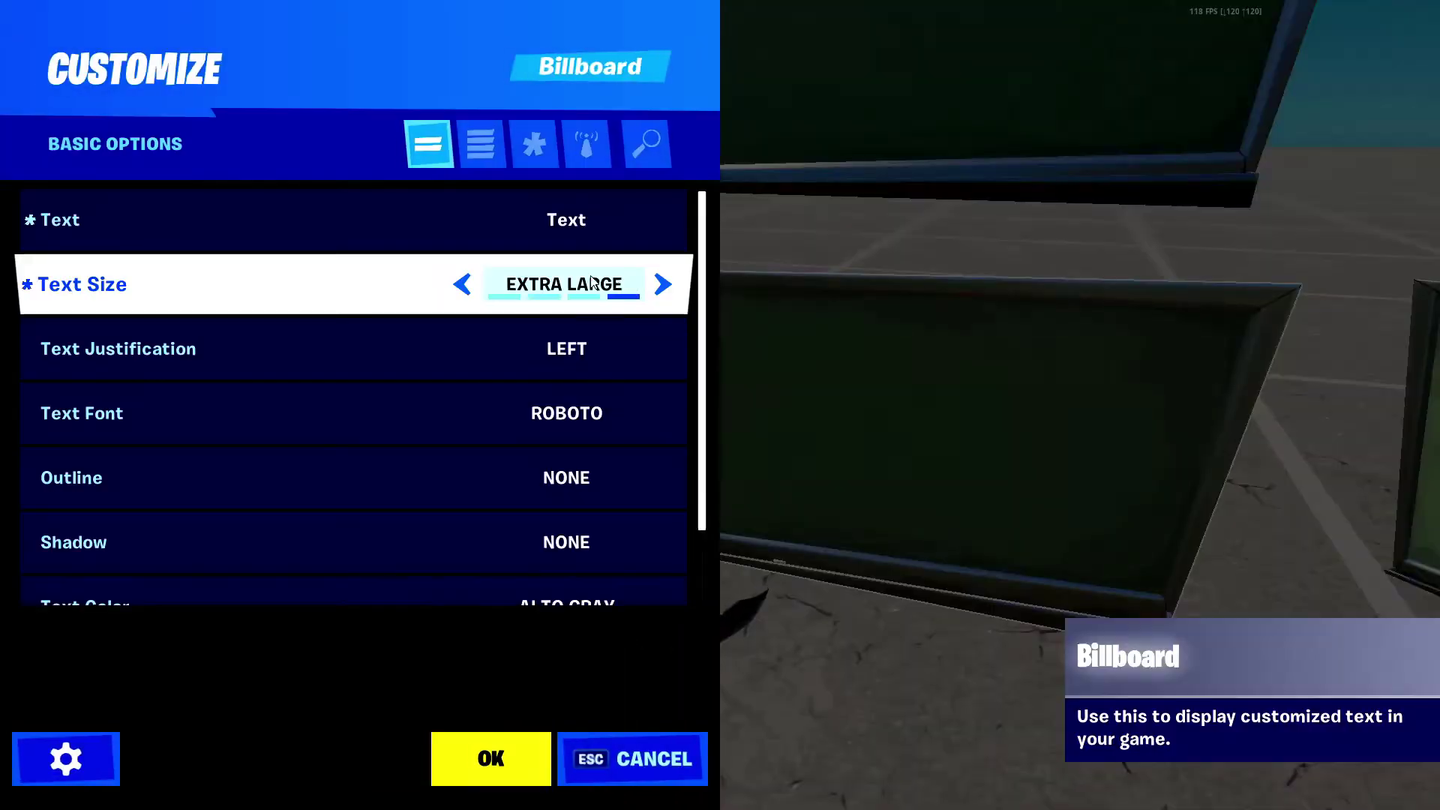
{"action": "left_click", "coordinate": [471, 288]}
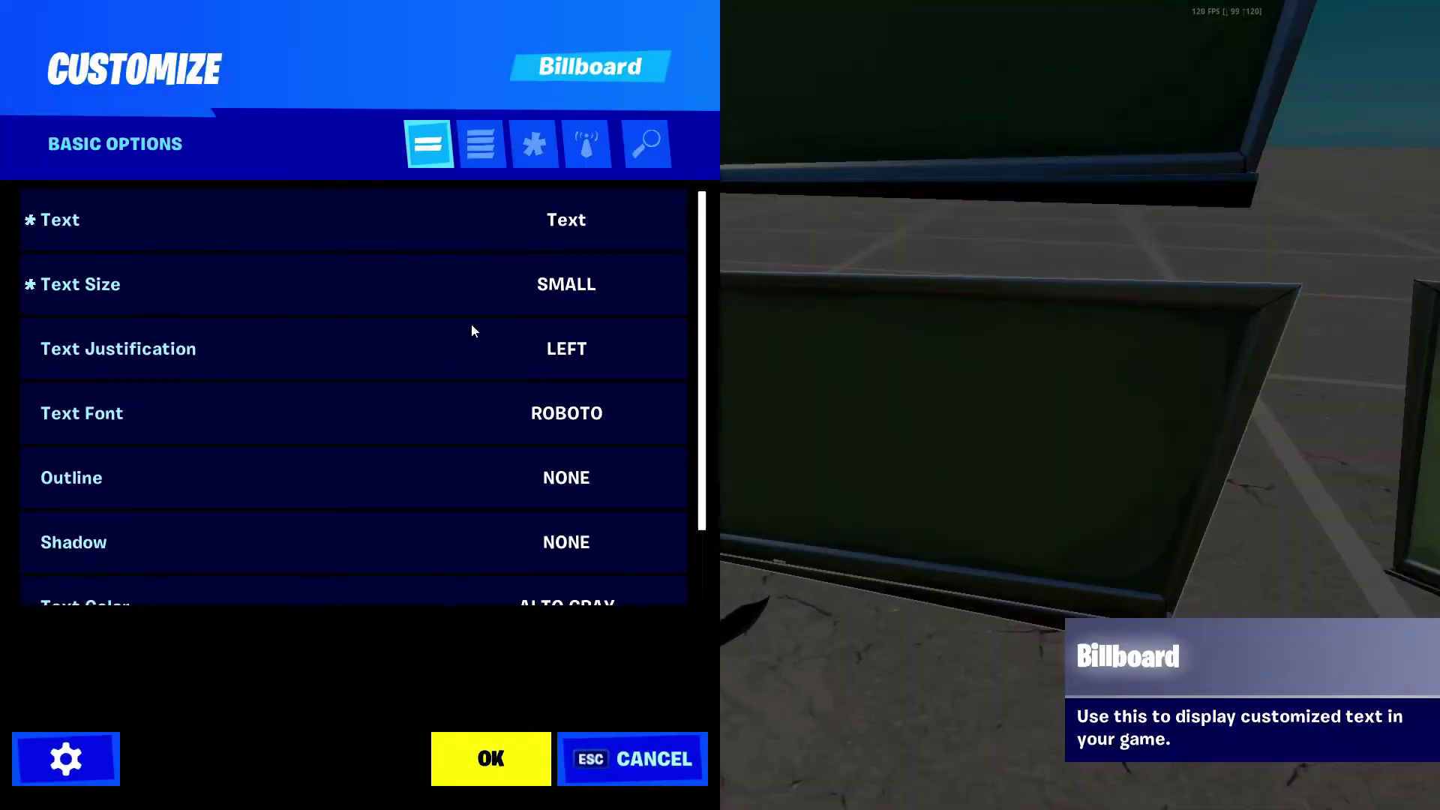
{"action": "left_click", "coordinate": [474, 778]}
- Set the billboard's text size back to Extra Large and its text justification to Right
{"action": "key", "text": "e"}
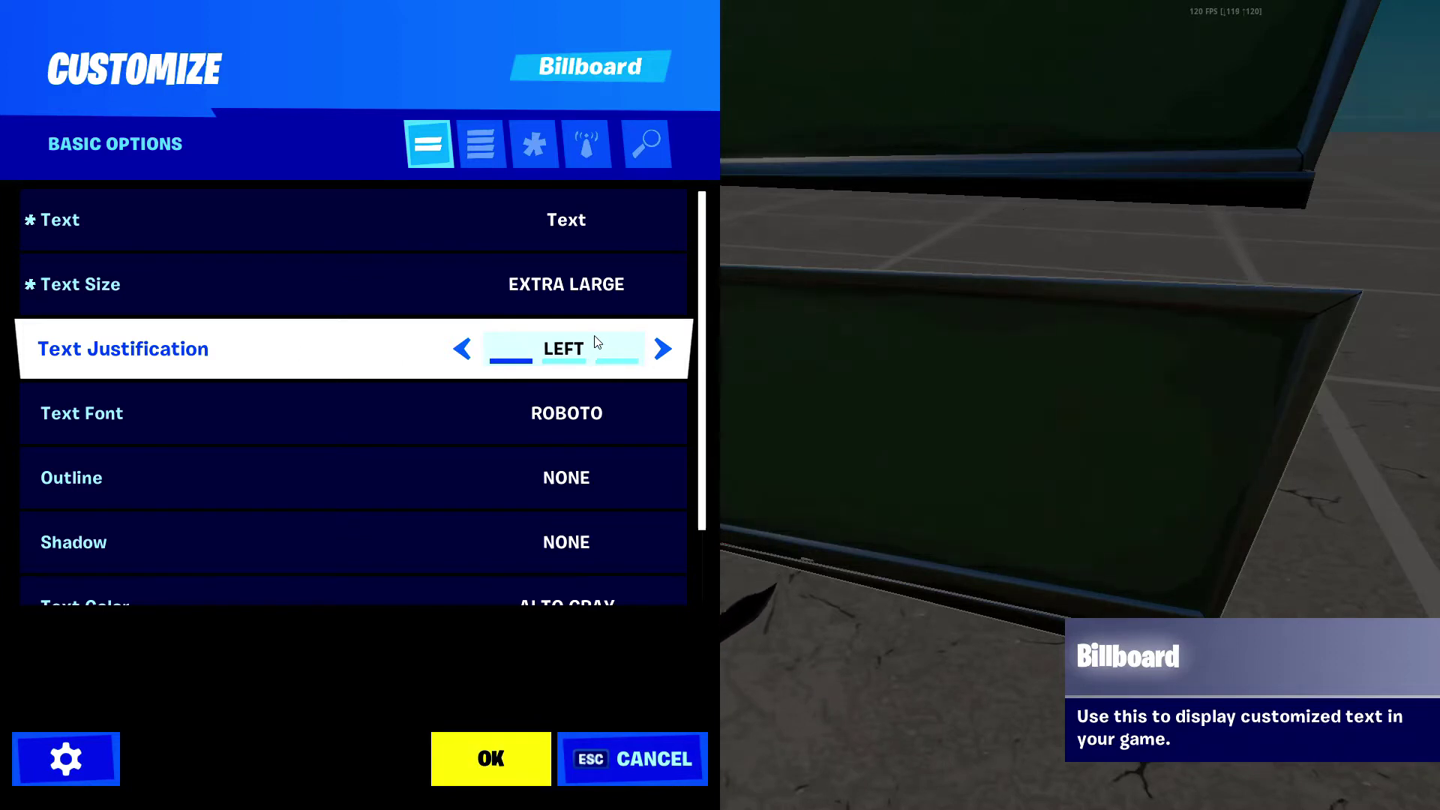
{"action": "left_click", "coordinate": [672, 363]}
{"action": "left_click", "coordinate": [491, 758]}
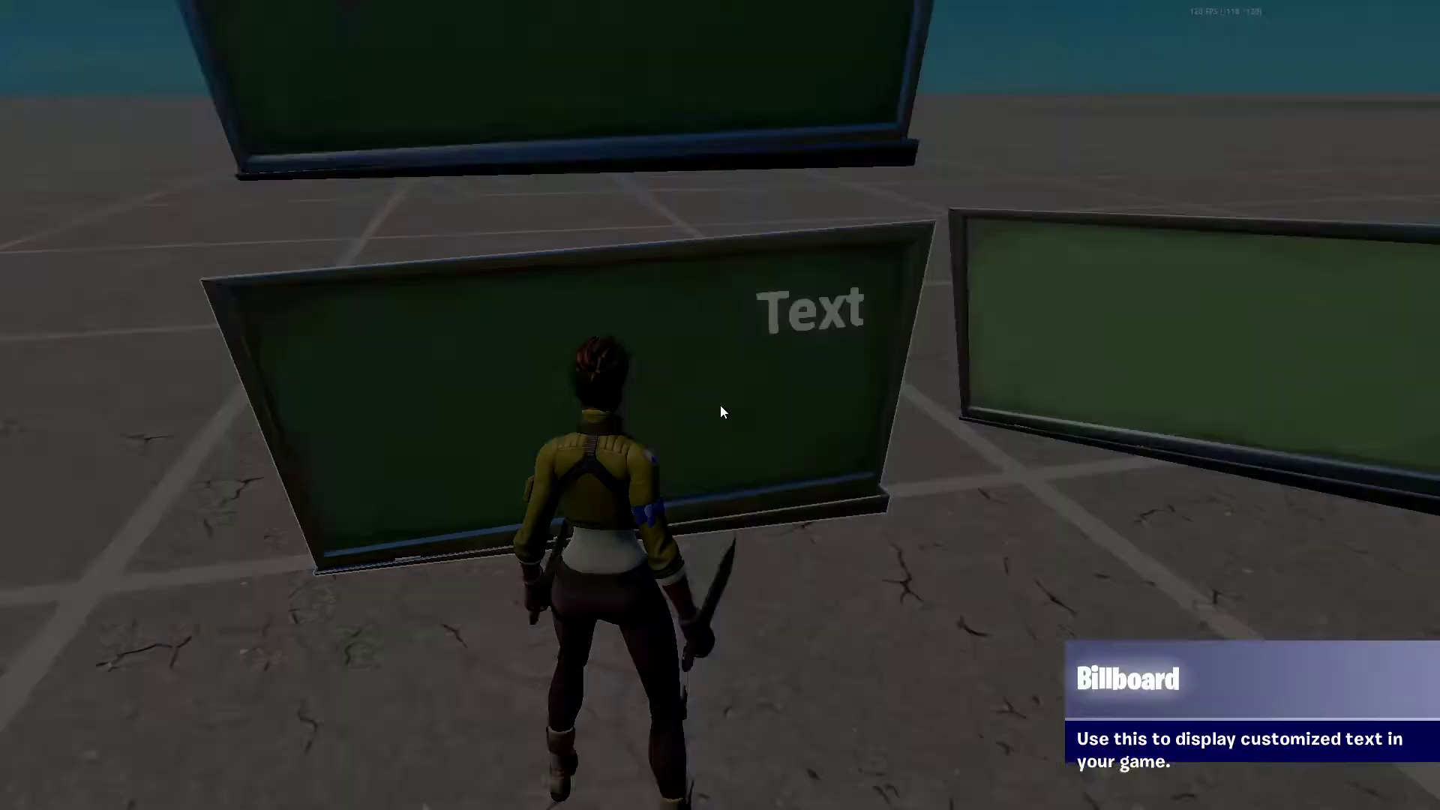
- Set the billboard's text justification to Centered
{"action": "key", "text": "e"}
{"action": "left_click", "coordinate": [460, 347]}
{"action": "left_click", "coordinate": [491, 758]}
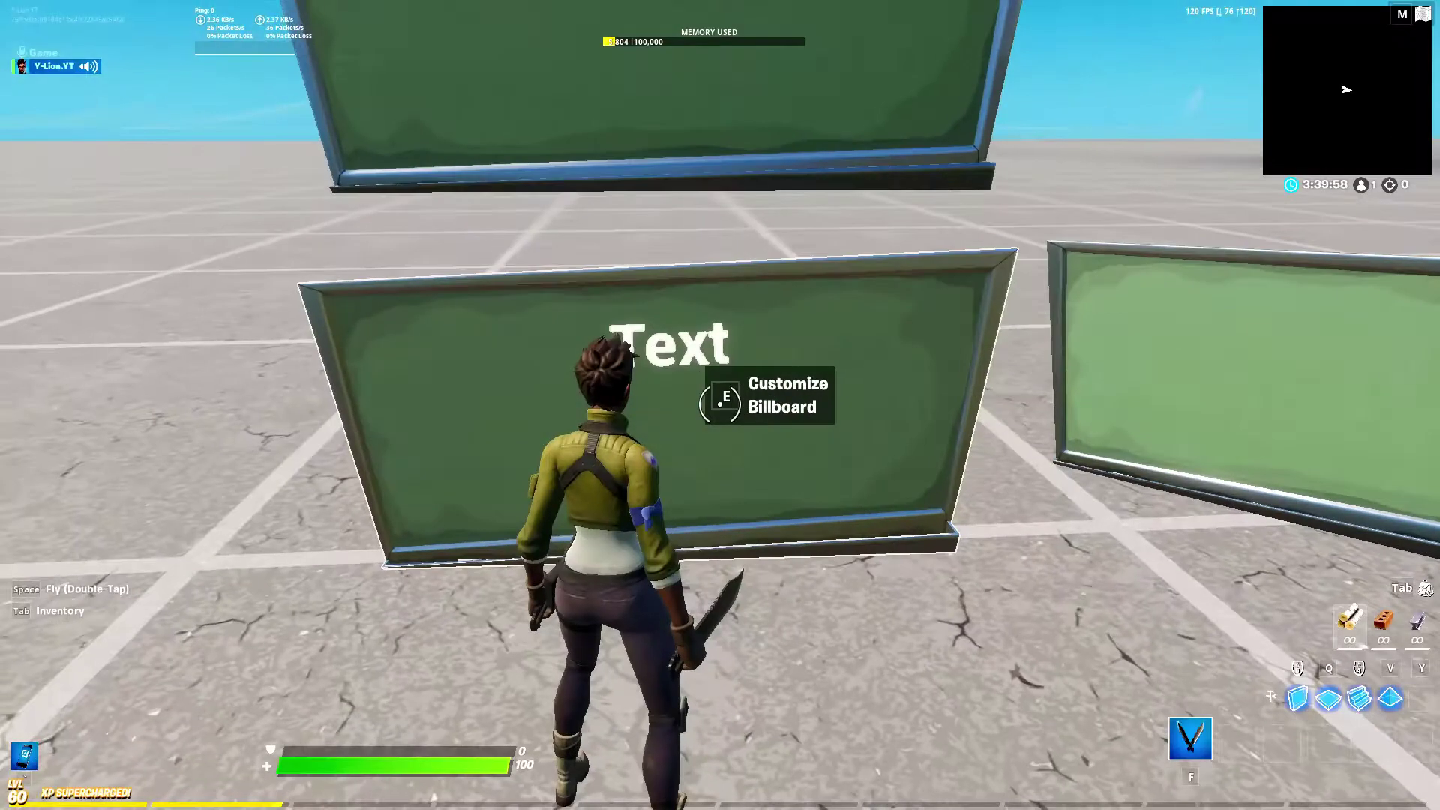
- Try a different text font on the billboard and set the font back to Roboto
{"action": "key", "text": "e"}
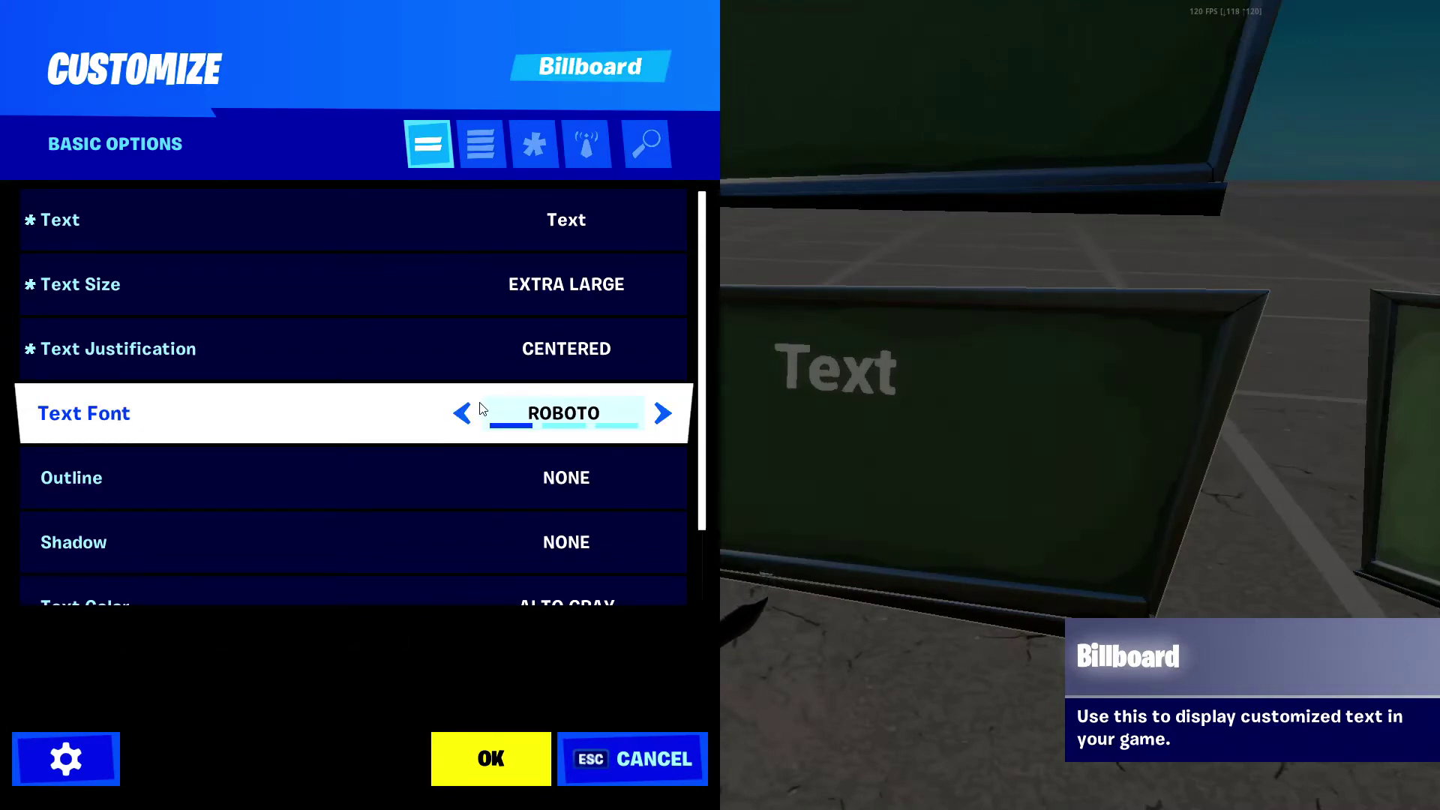
{"action": "left_click", "coordinate": [673, 411]}
{"action": "left_click", "coordinate": [491, 758]}
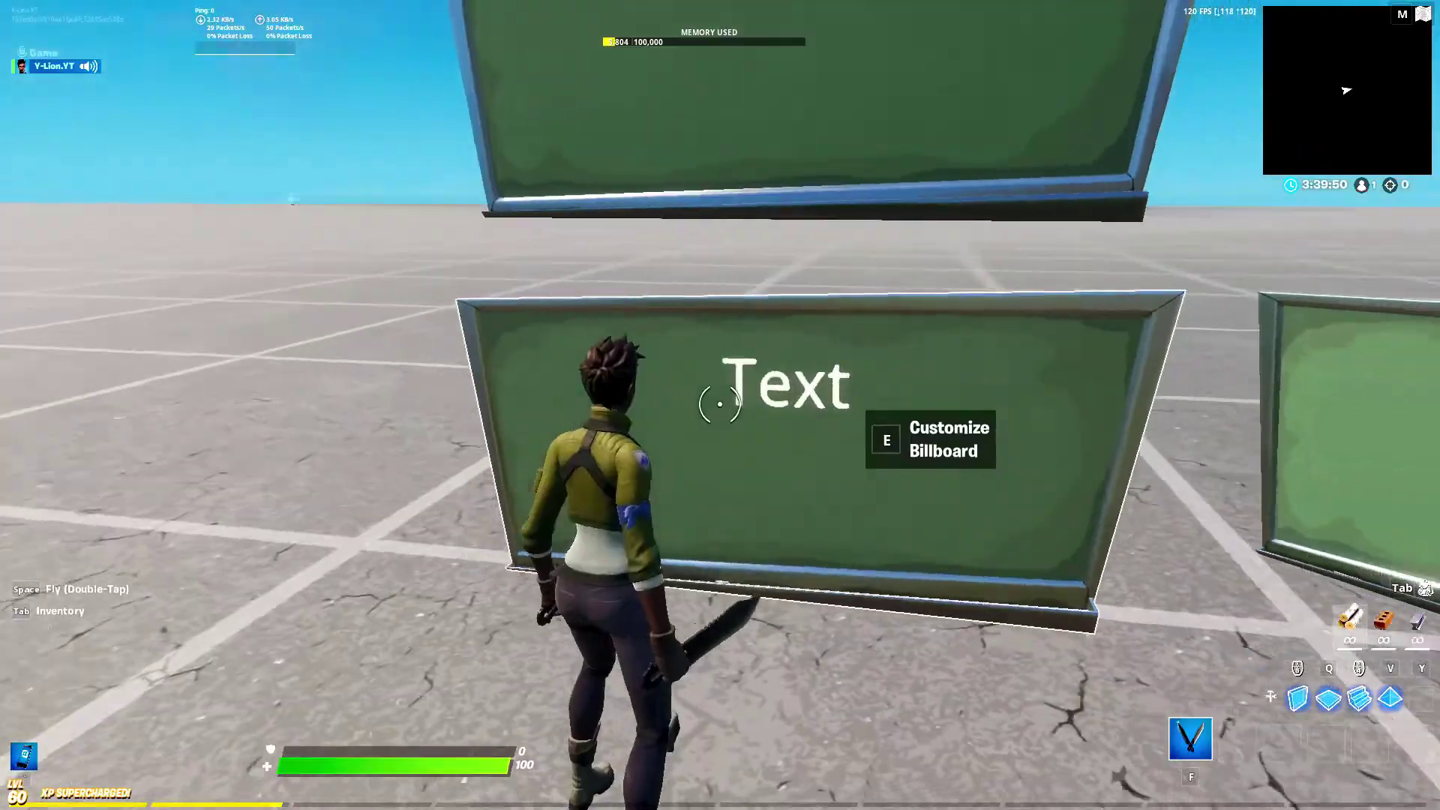
{"action": "key", "text": "e"}
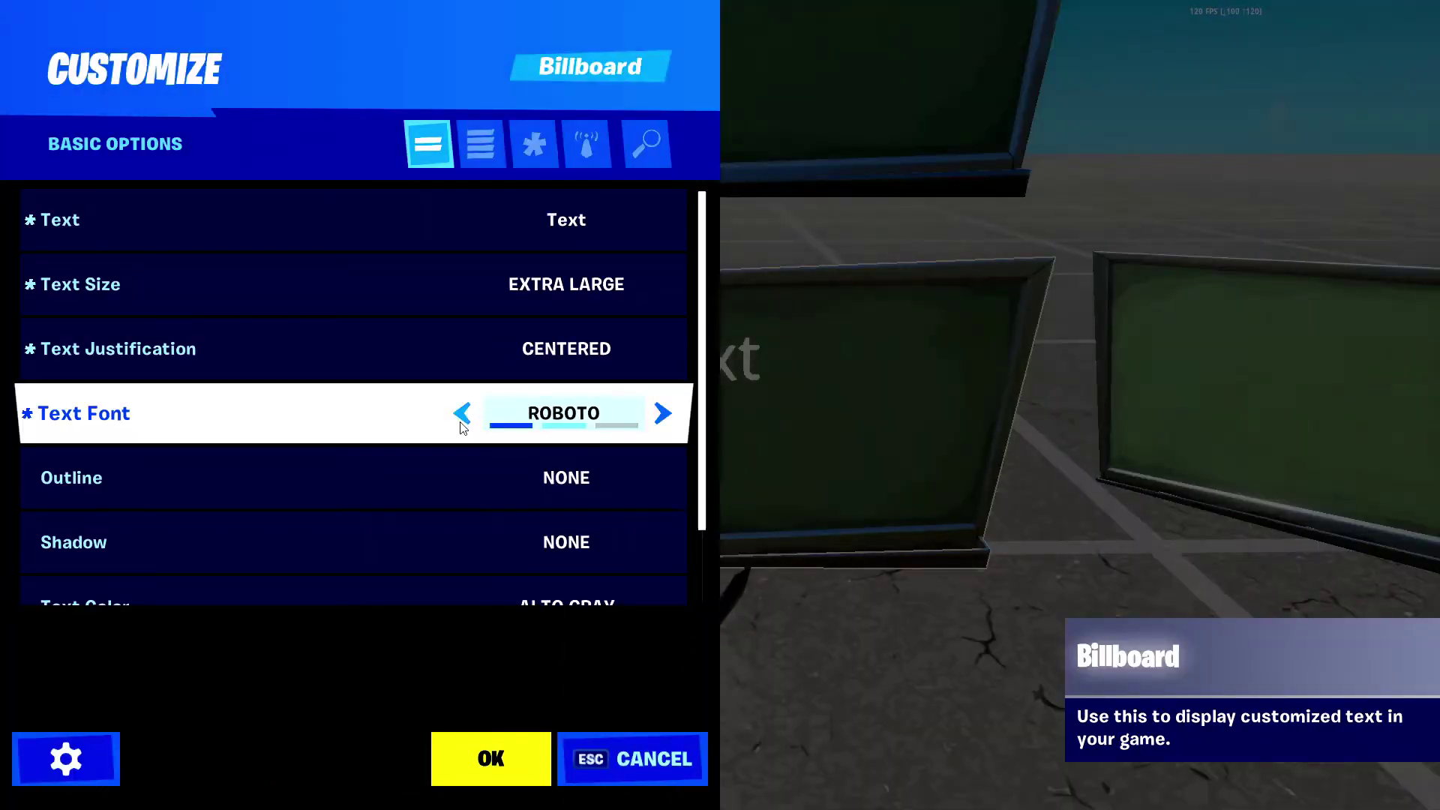
{"action": "left_click", "coordinate": [502, 766]}
- Try a Thick outline on the billboard text and change the outline to Light
{"action": "key", "text": "e"}
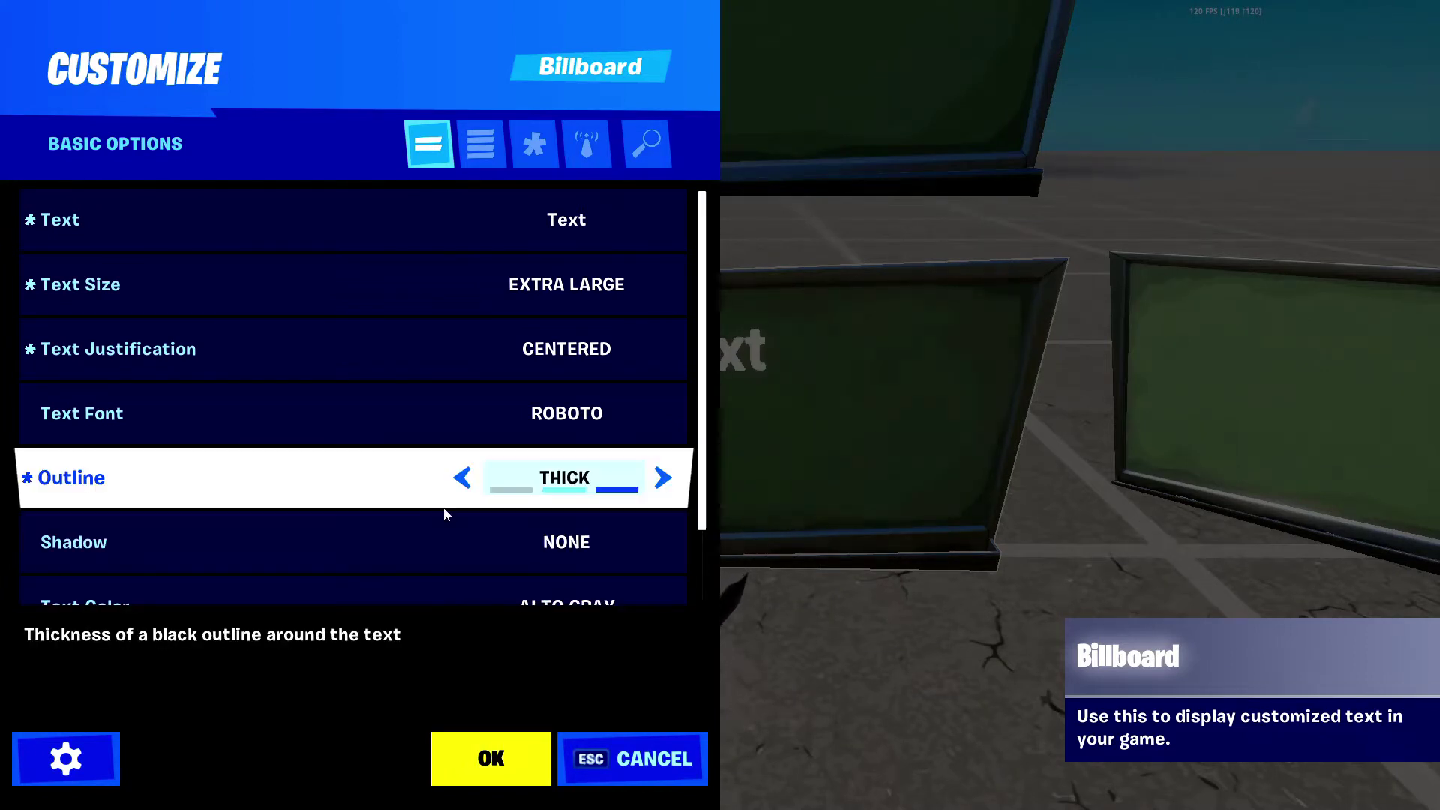
{"action": "left_click", "coordinate": [474, 769]}
{"action": "key", "text": "e"}
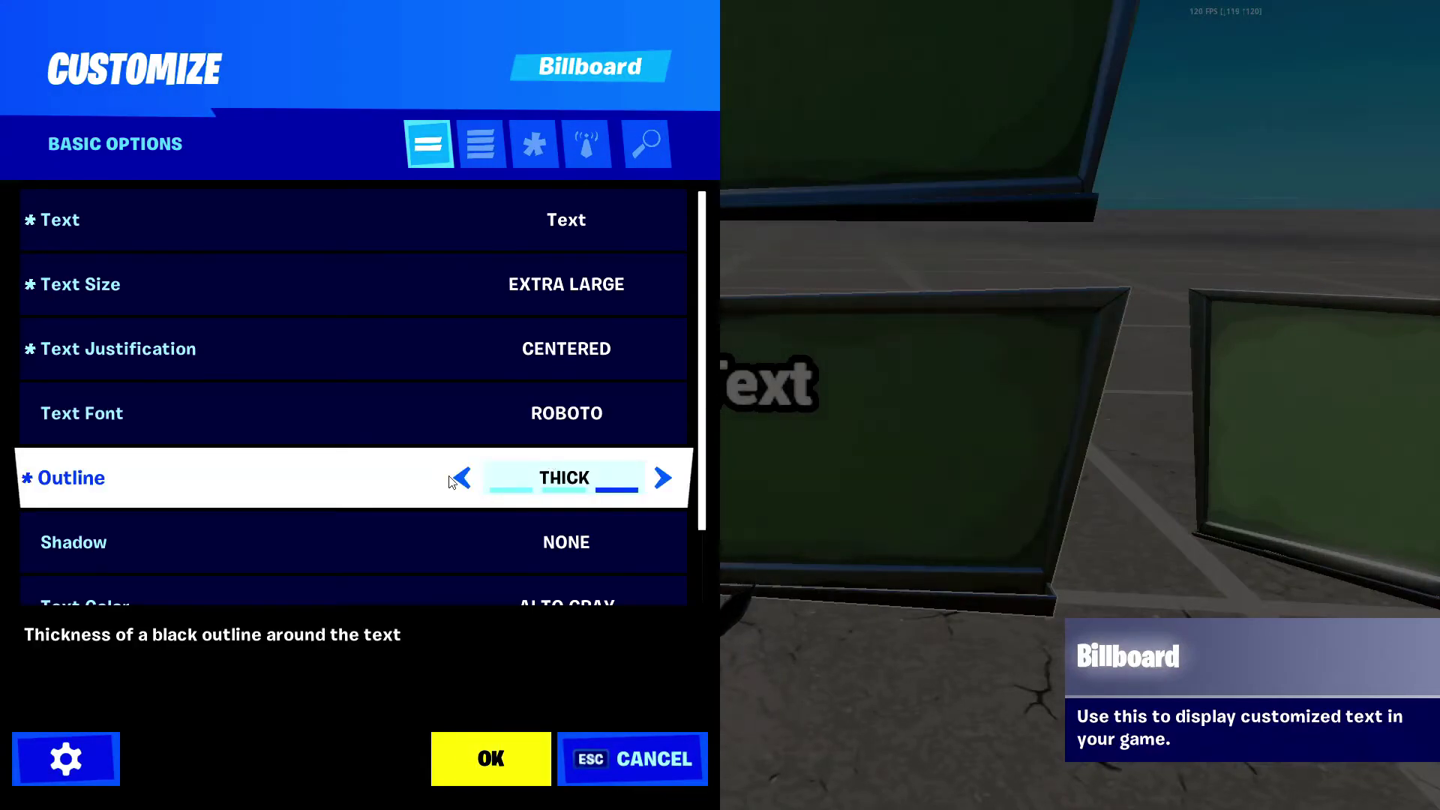
{"action": "left_click", "coordinate": [663, 479]}
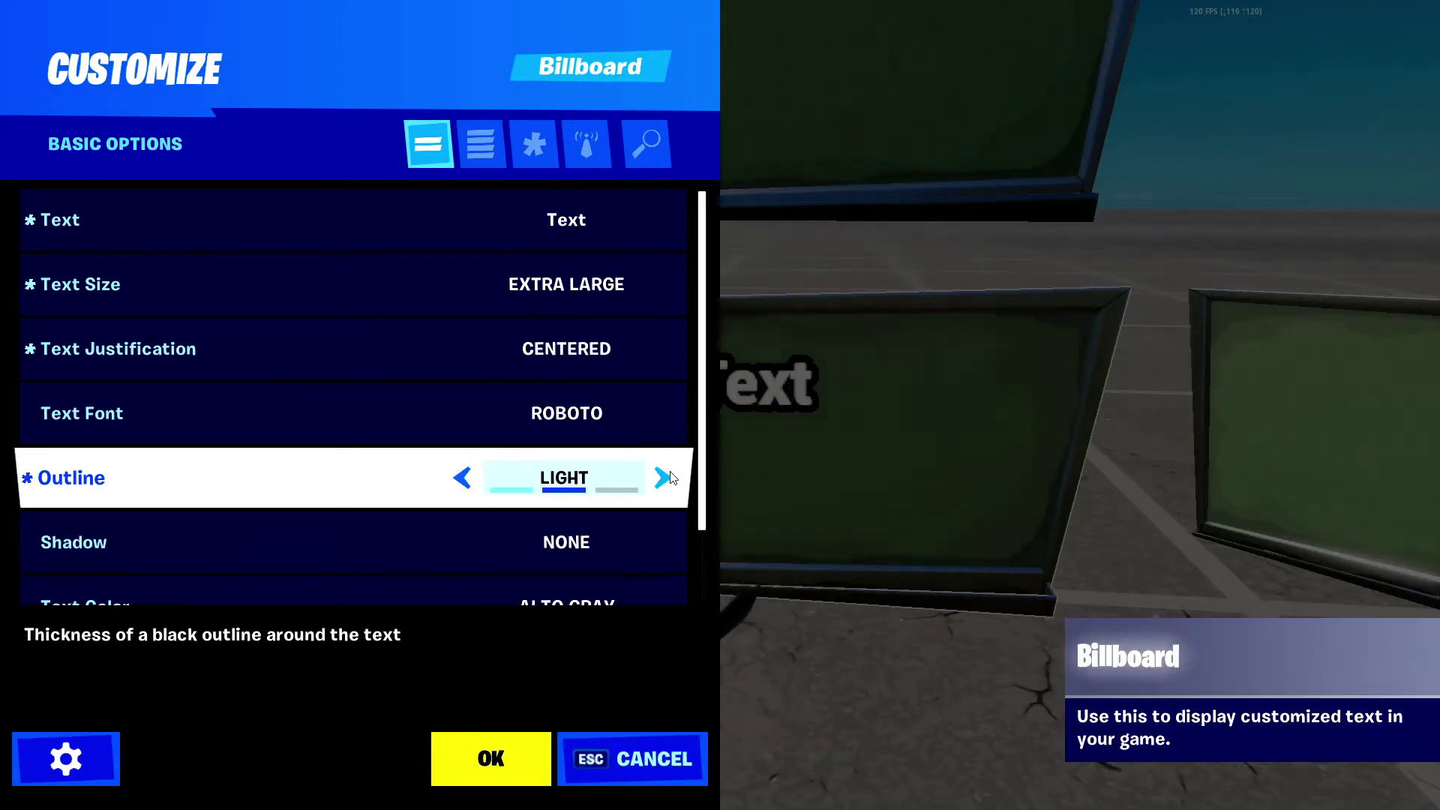
{"action": "left_click", "coordinate": [490, 758]}
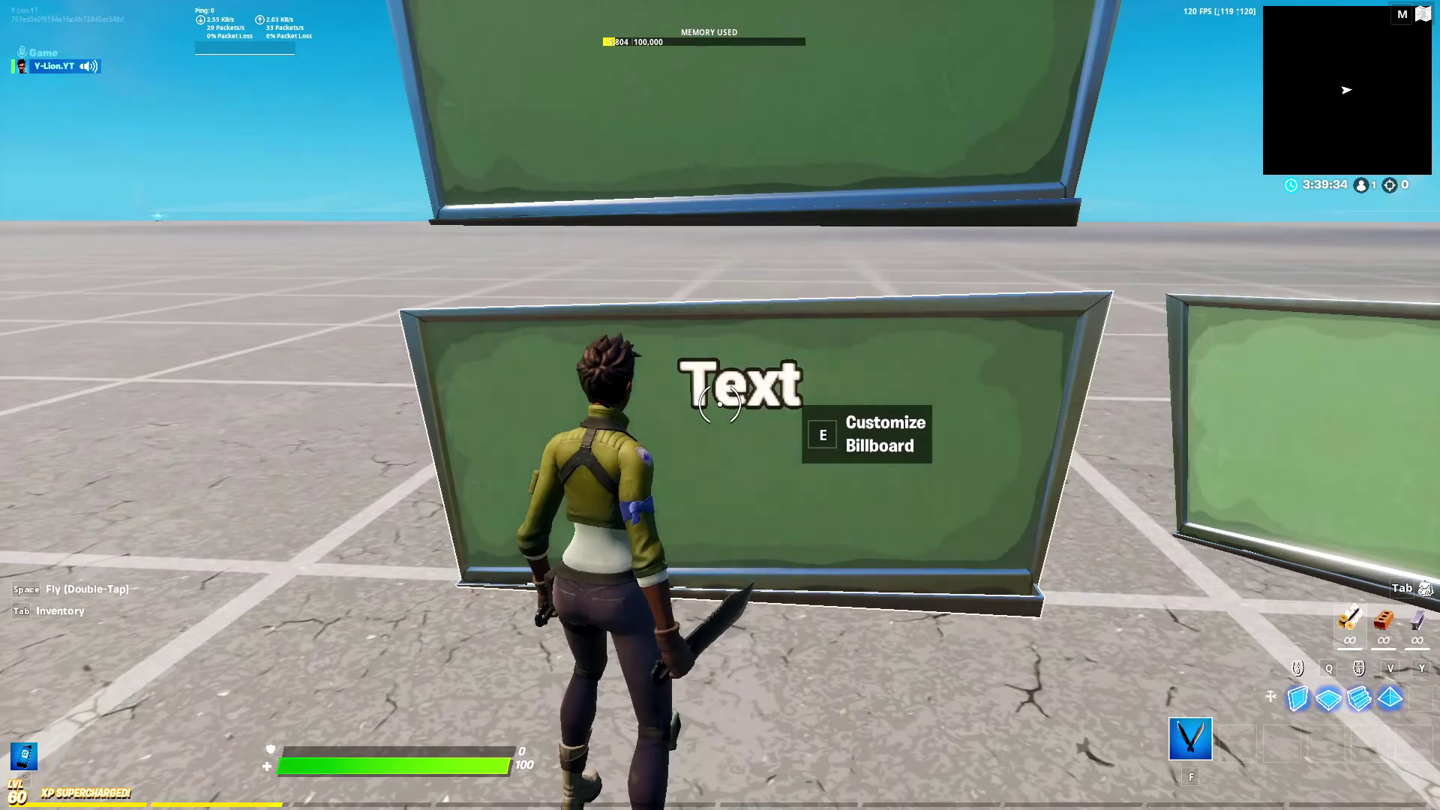
- Try a Lower Left shadow on the billboard text
{"action": "key", "text": "e"}
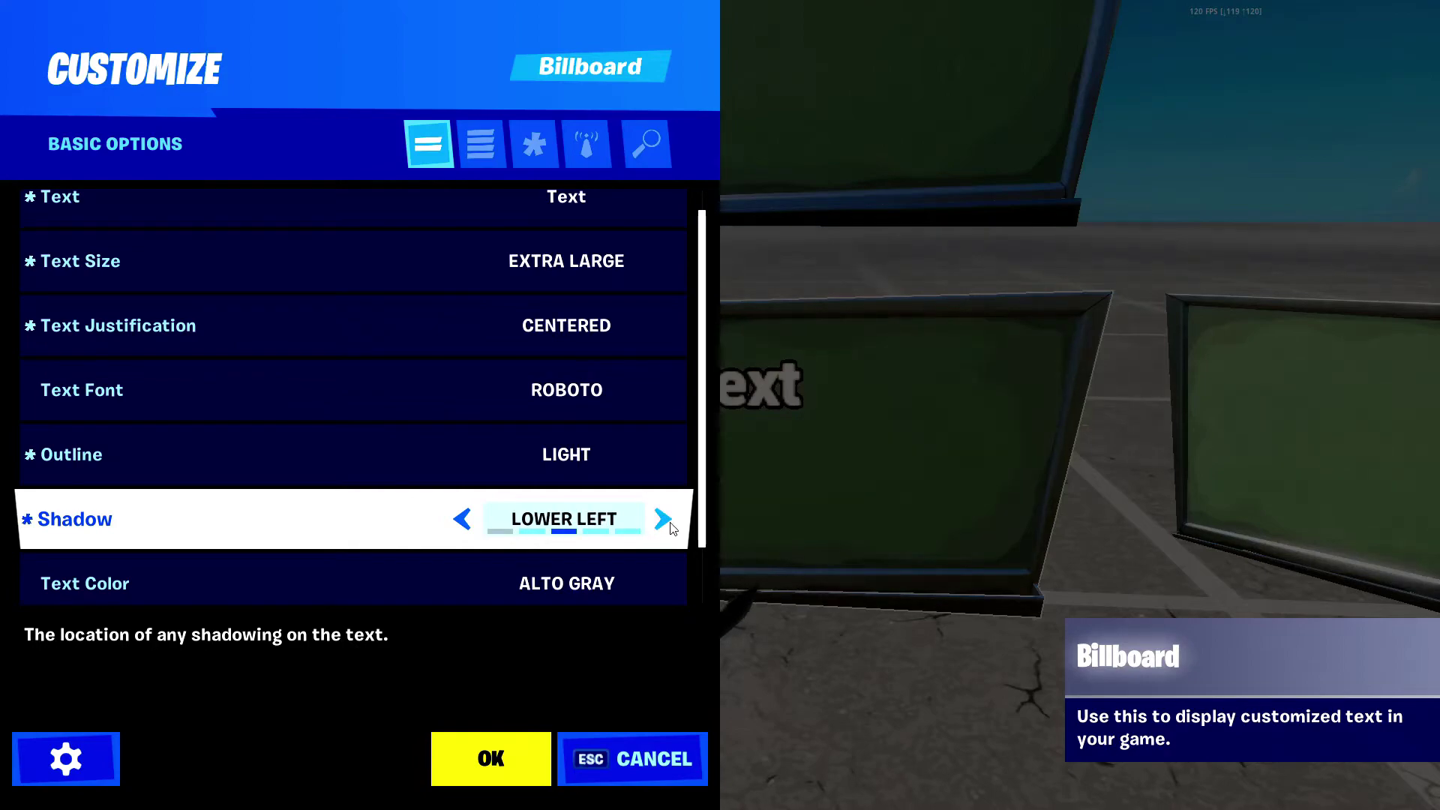
{"action": "left_click", "coordinate": [497, 774]}
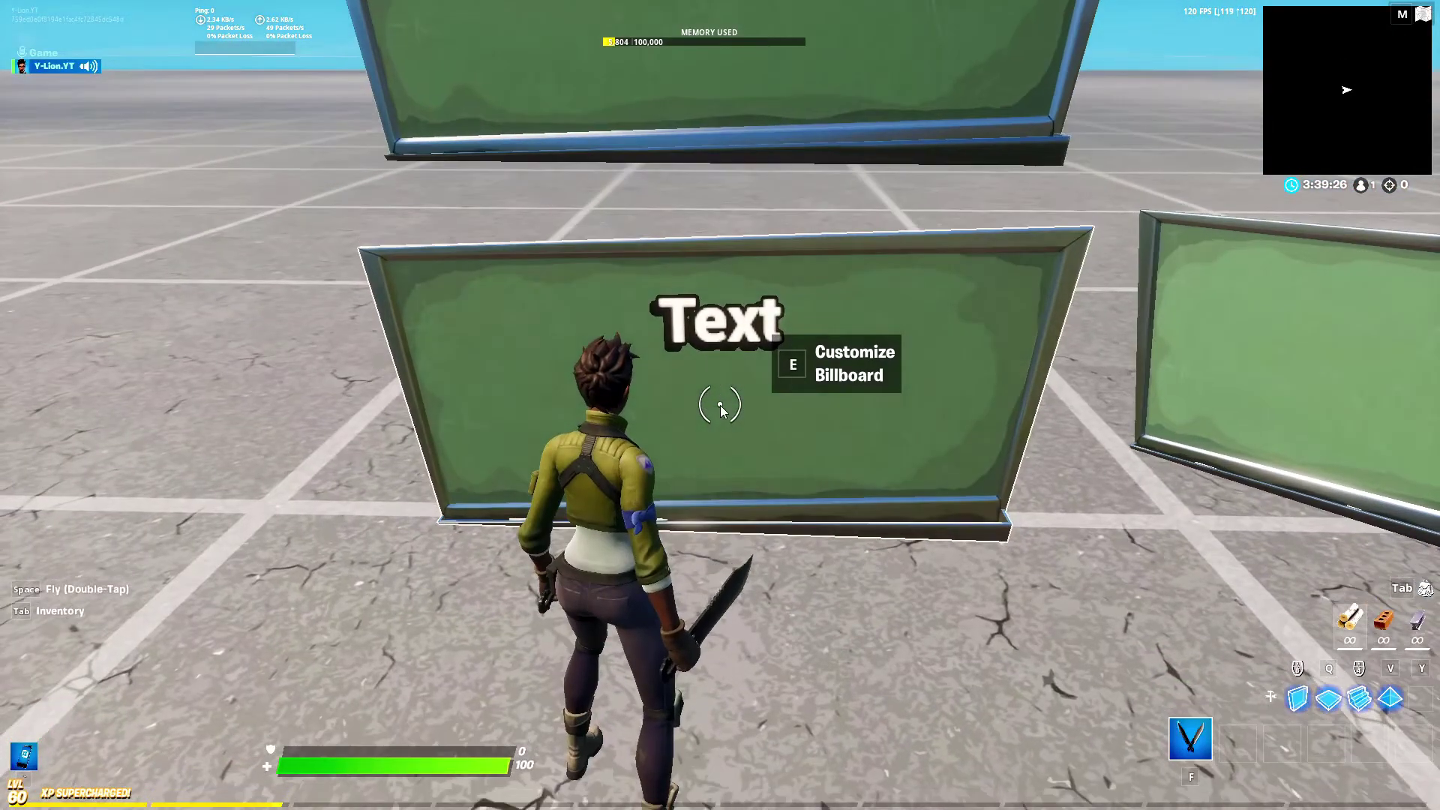
- Set the billboard's shadow to None and its text color to Silver
{"action": "key", "text": "e"}
{"action": "left_click", "coordinate": [462, 551]}
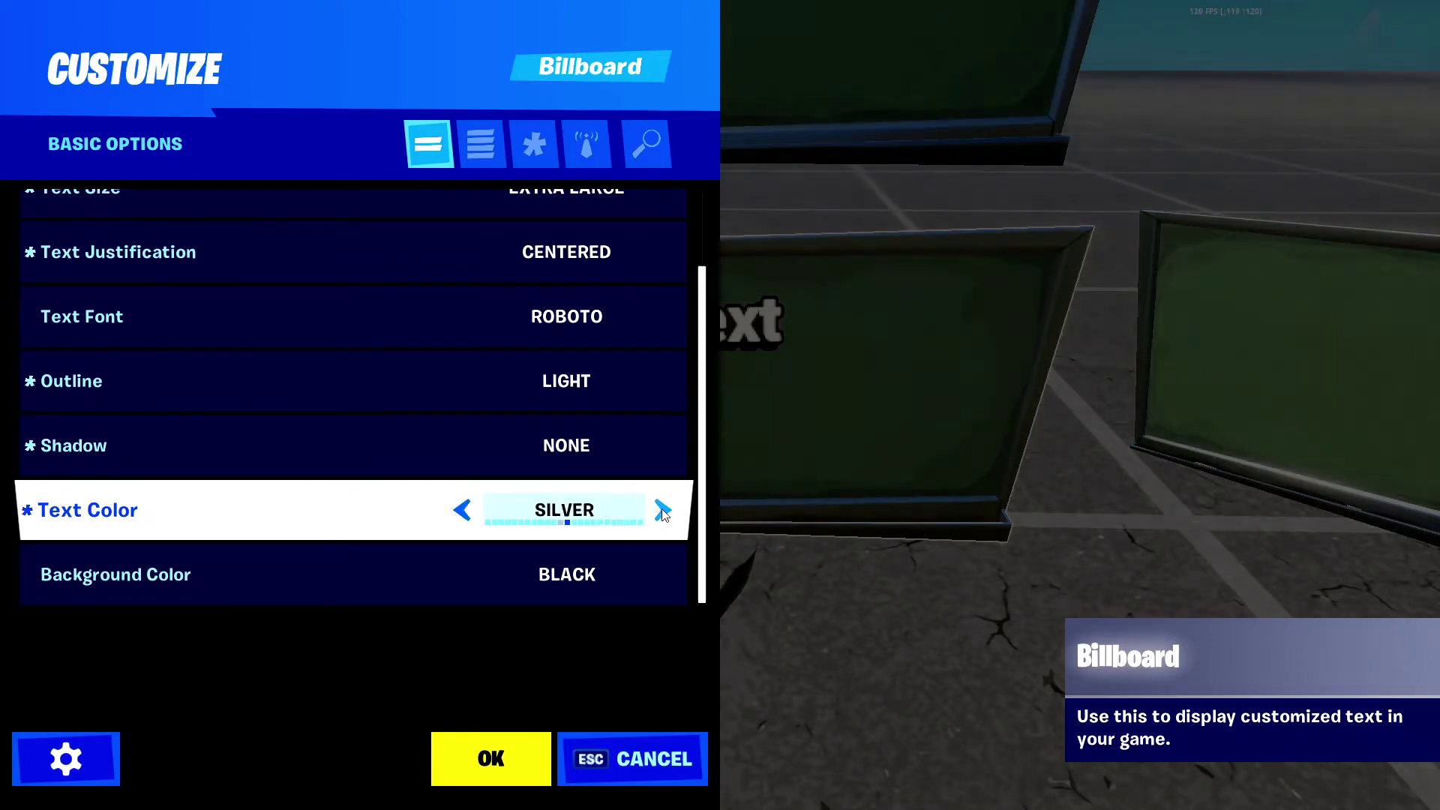
{"action": "left_click", "coordinate": [492, 756]}
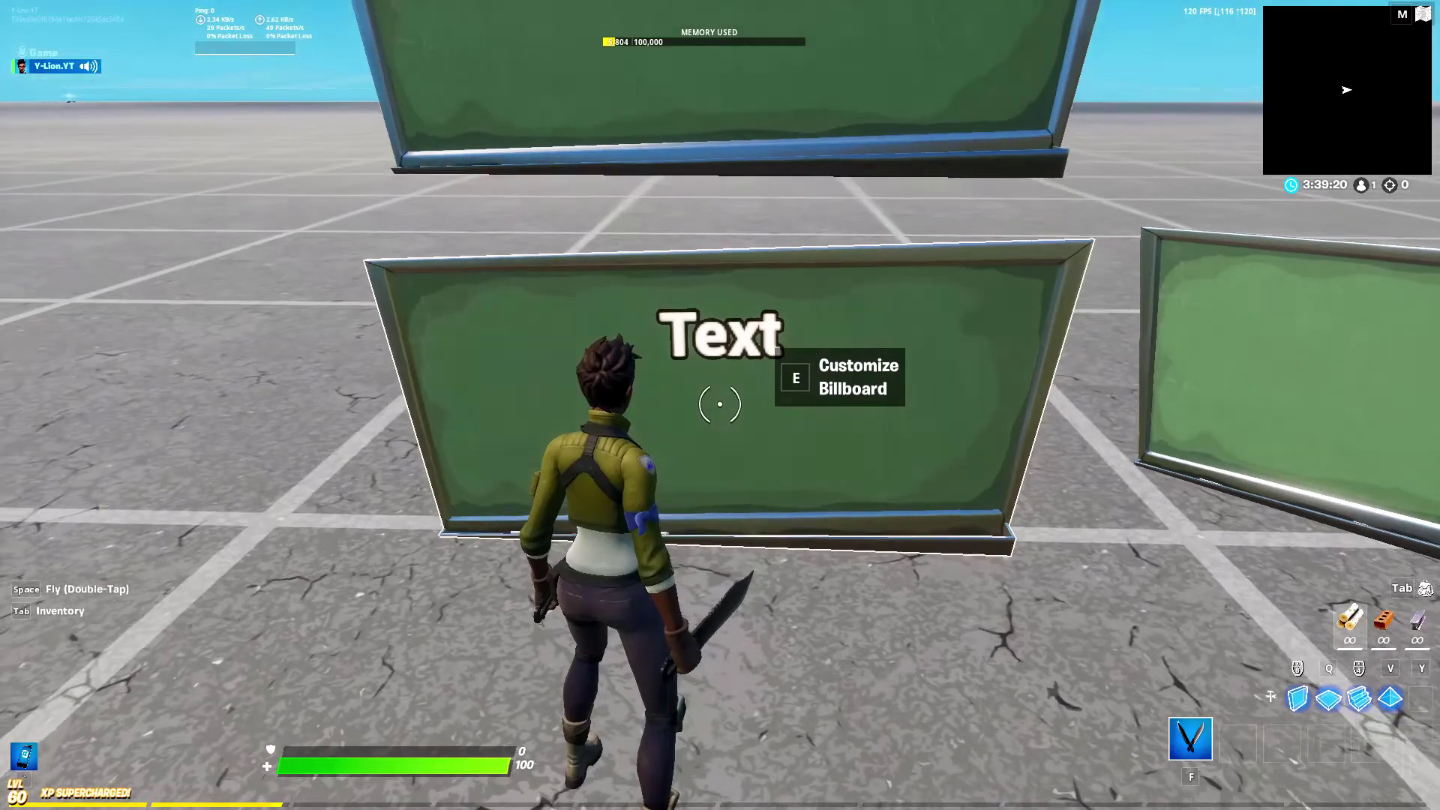
- Set the billboard's background color to Clear and review its full list of options down to the text visibility channels
{"action": "key", "text": "e"}
{"action": "left_click", "coordinate": [481, 144]}
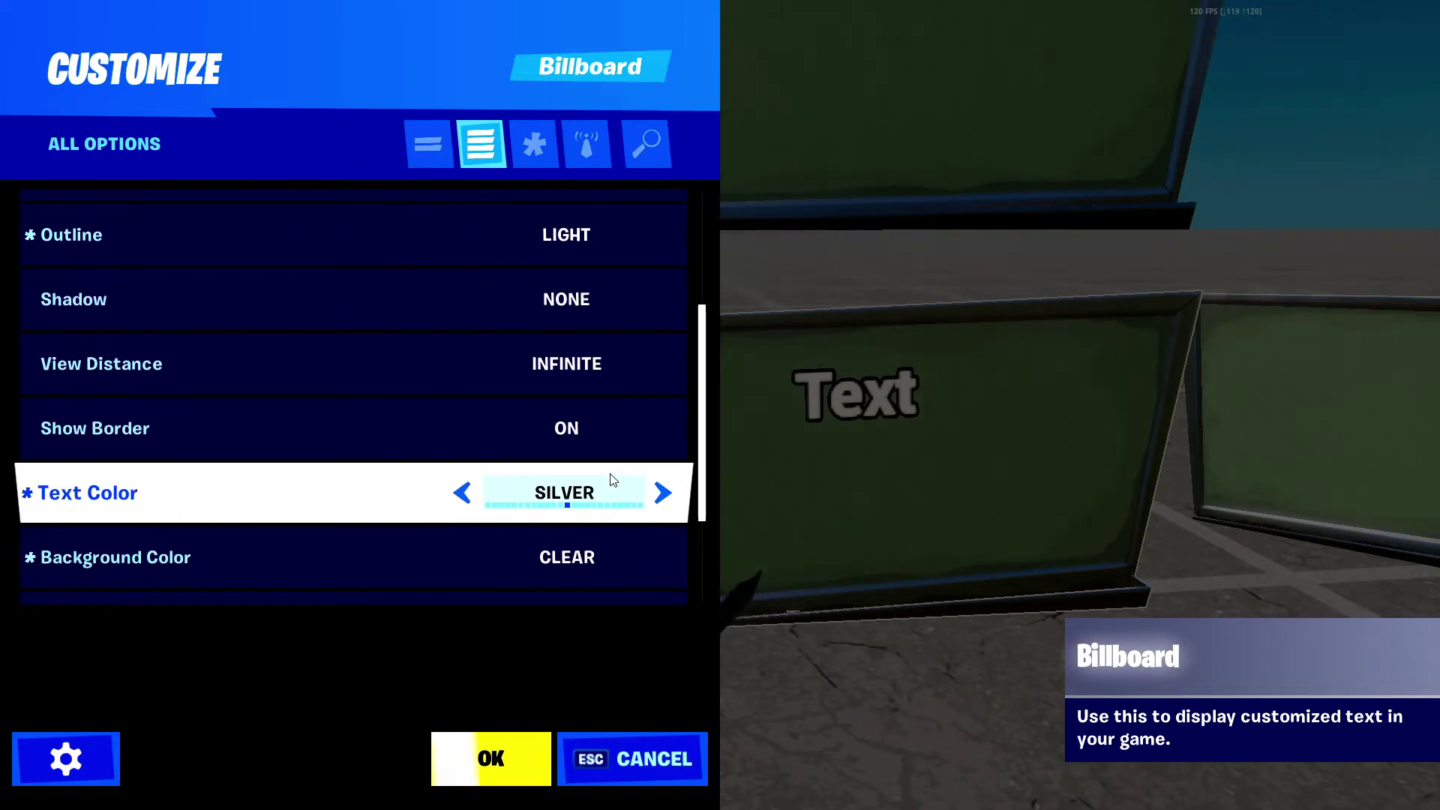
{"action": "scroll", "coordinate": [611, 481], "scroll_direction": "down", "scroll_amount": 2}
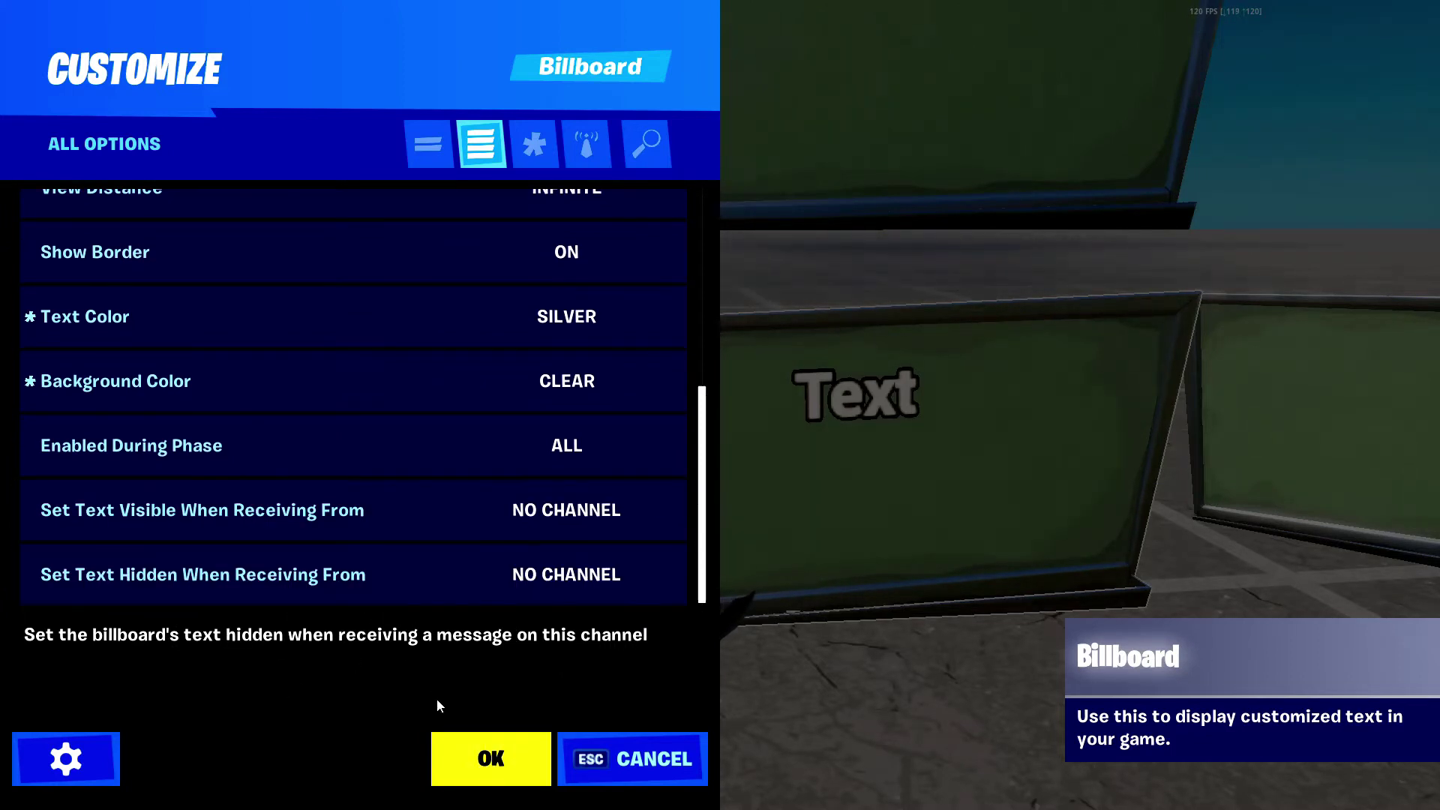
{"action": "left_click", "coordinate": [504, 757]}
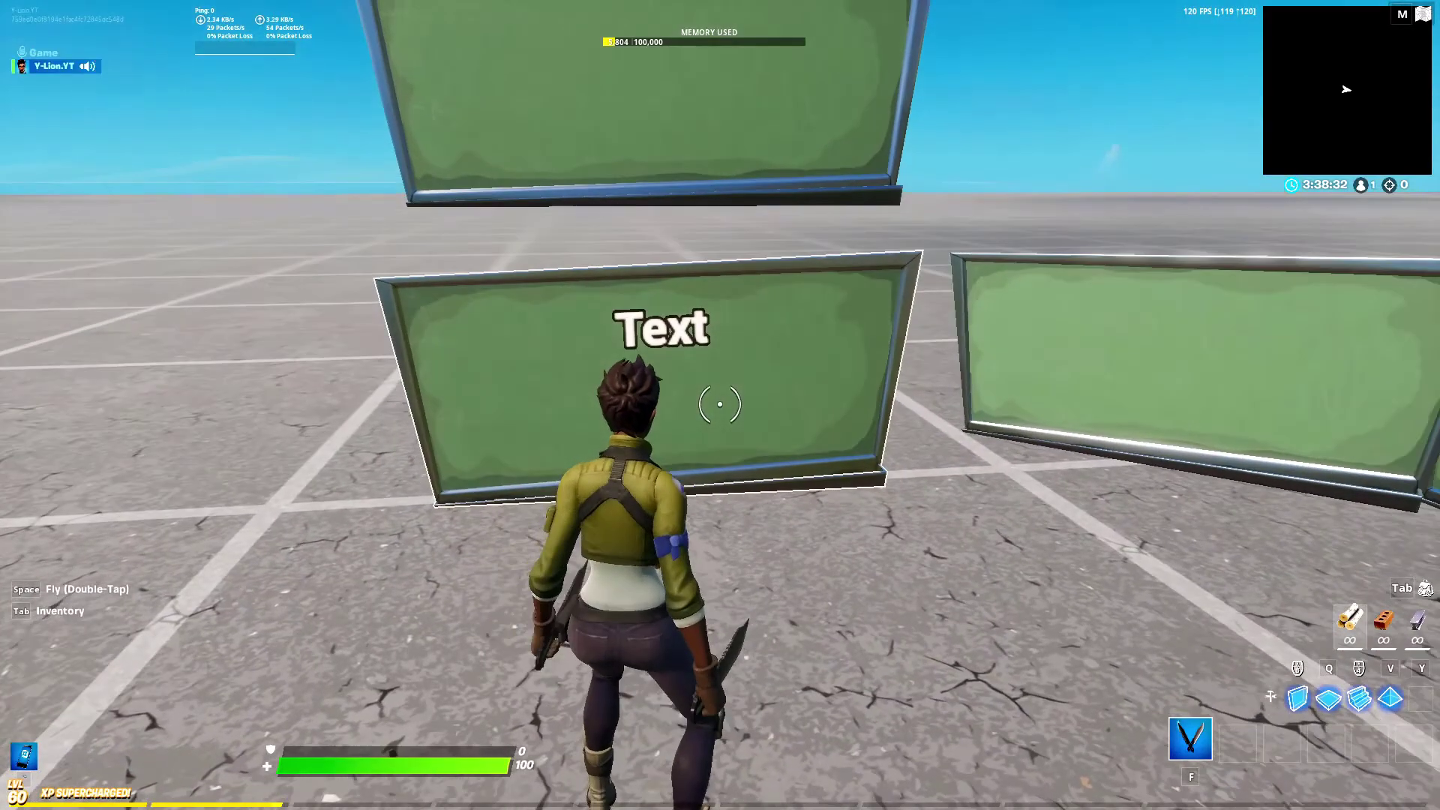
- Fly to the dark building and phase through its wall into the room with the In Game Leader and Tarper billboards
{"action": "key", "text": "space"}
{"action": "key", "text": "space"}
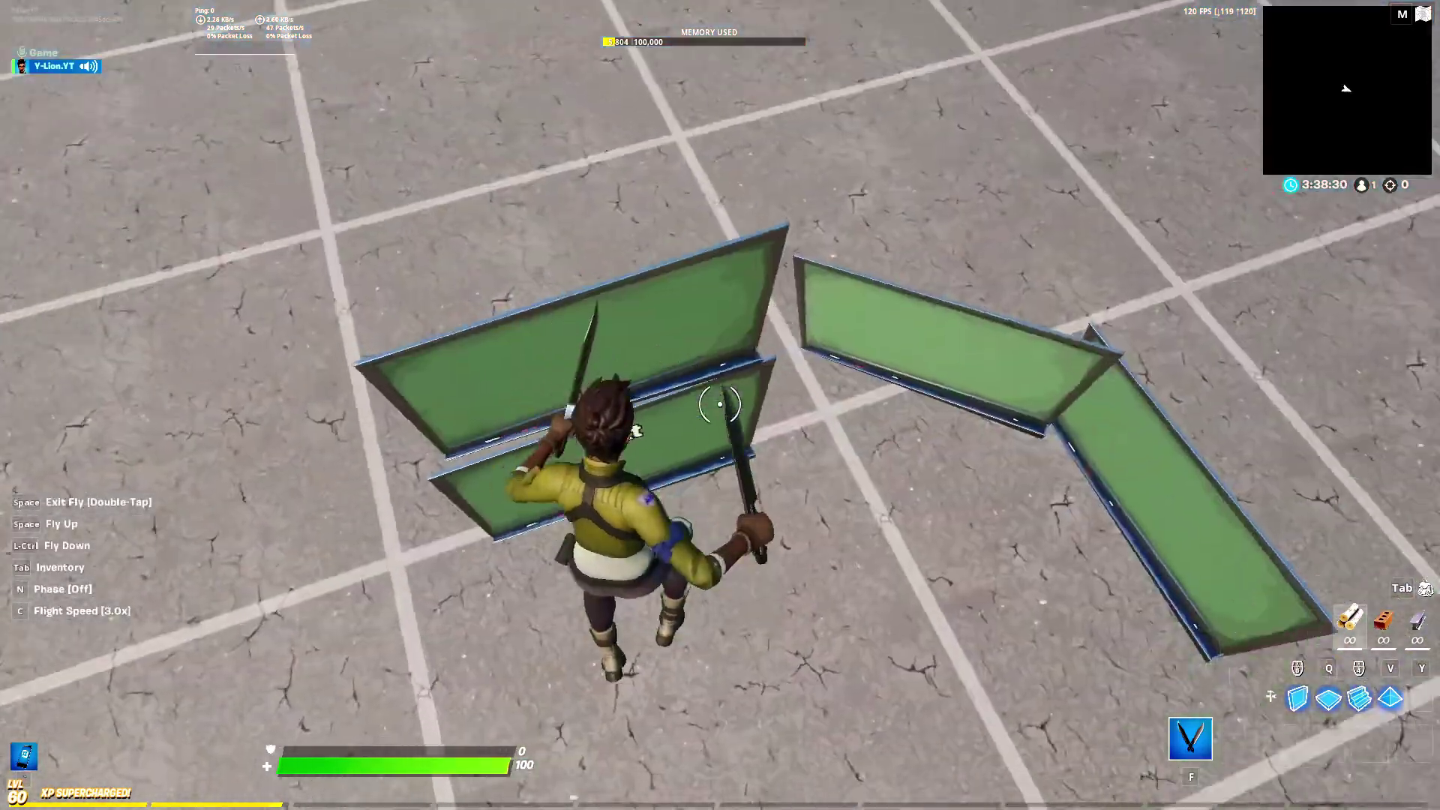
{"action": "key", "text": "w"}
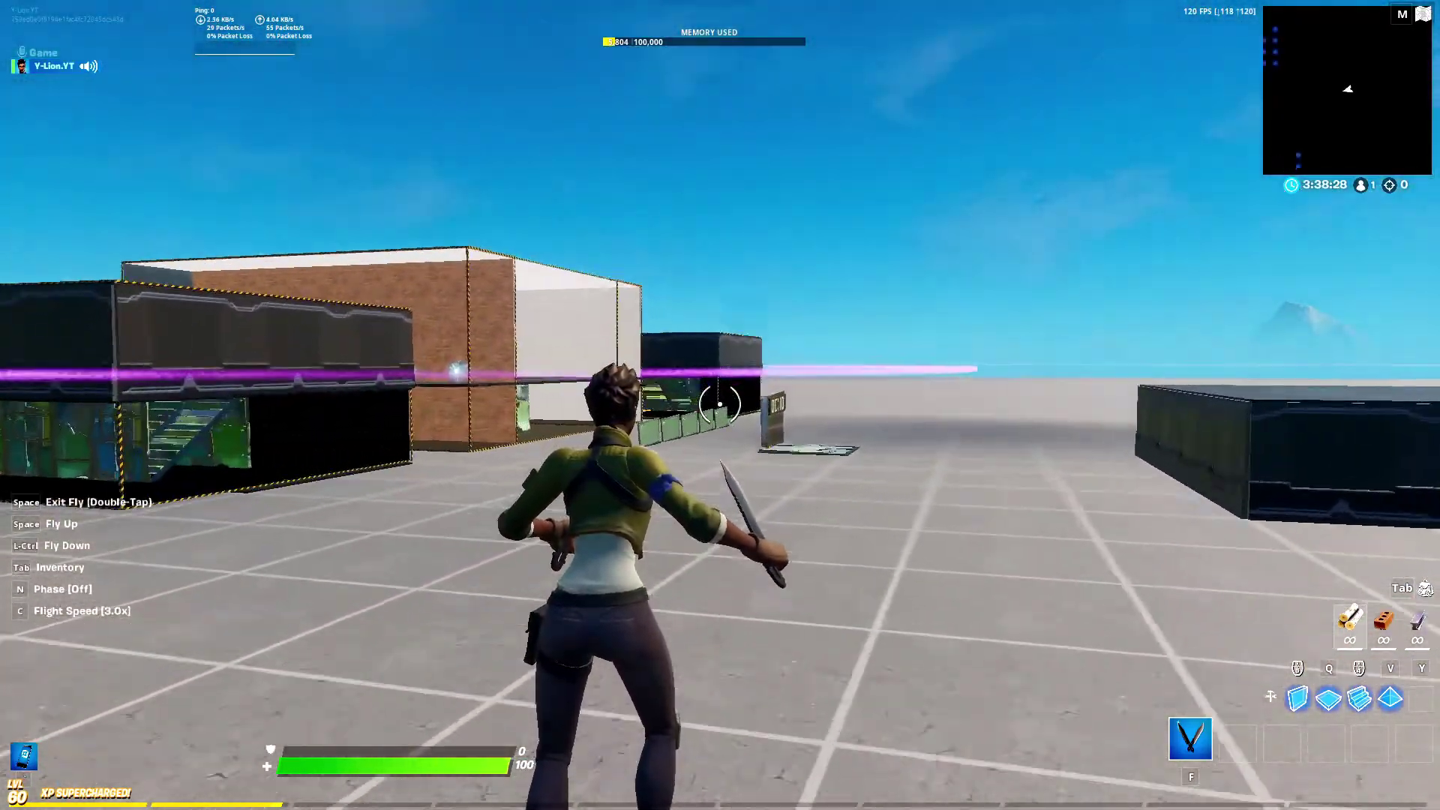
{"action": "key", "text": "n"}
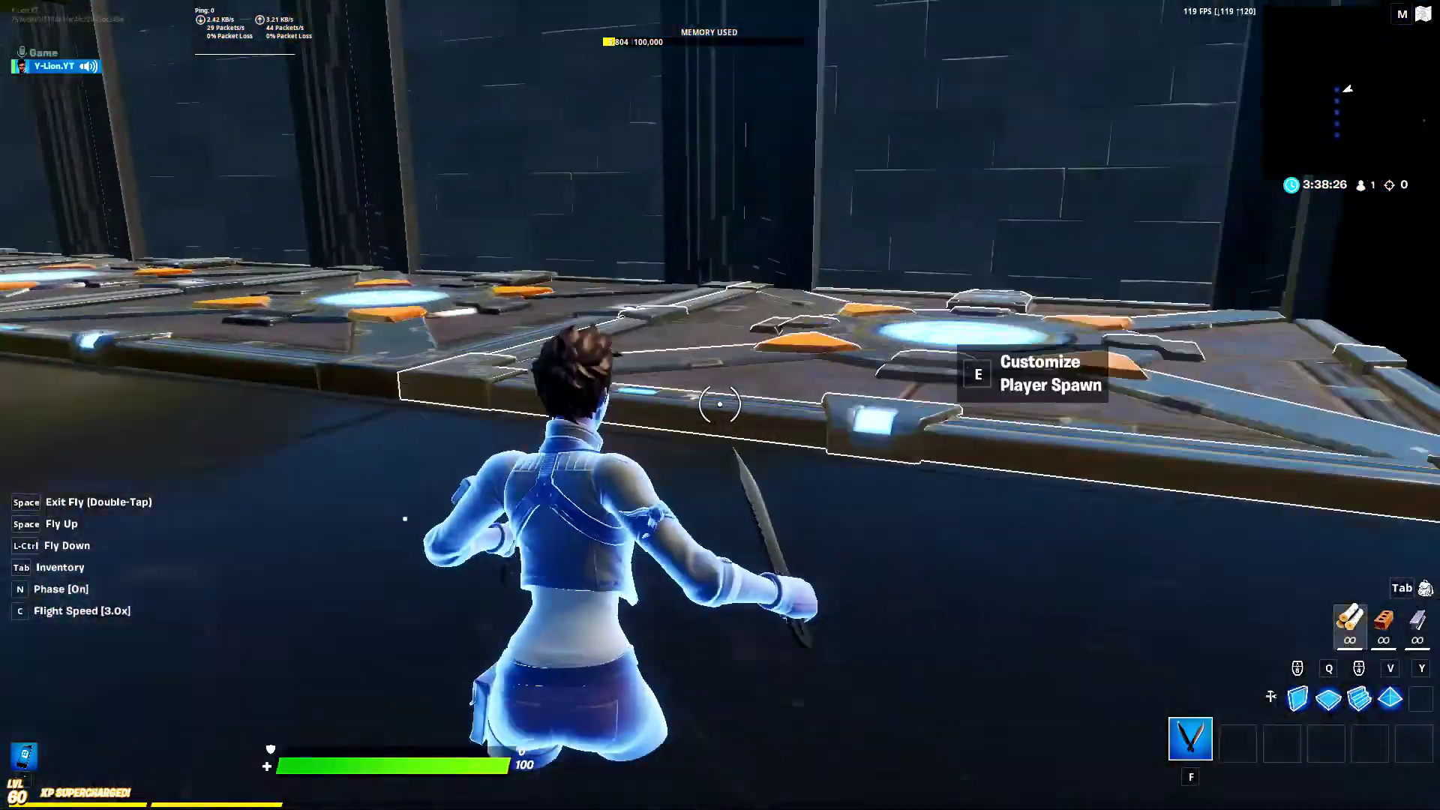
{"action": "key", "text": "w"}
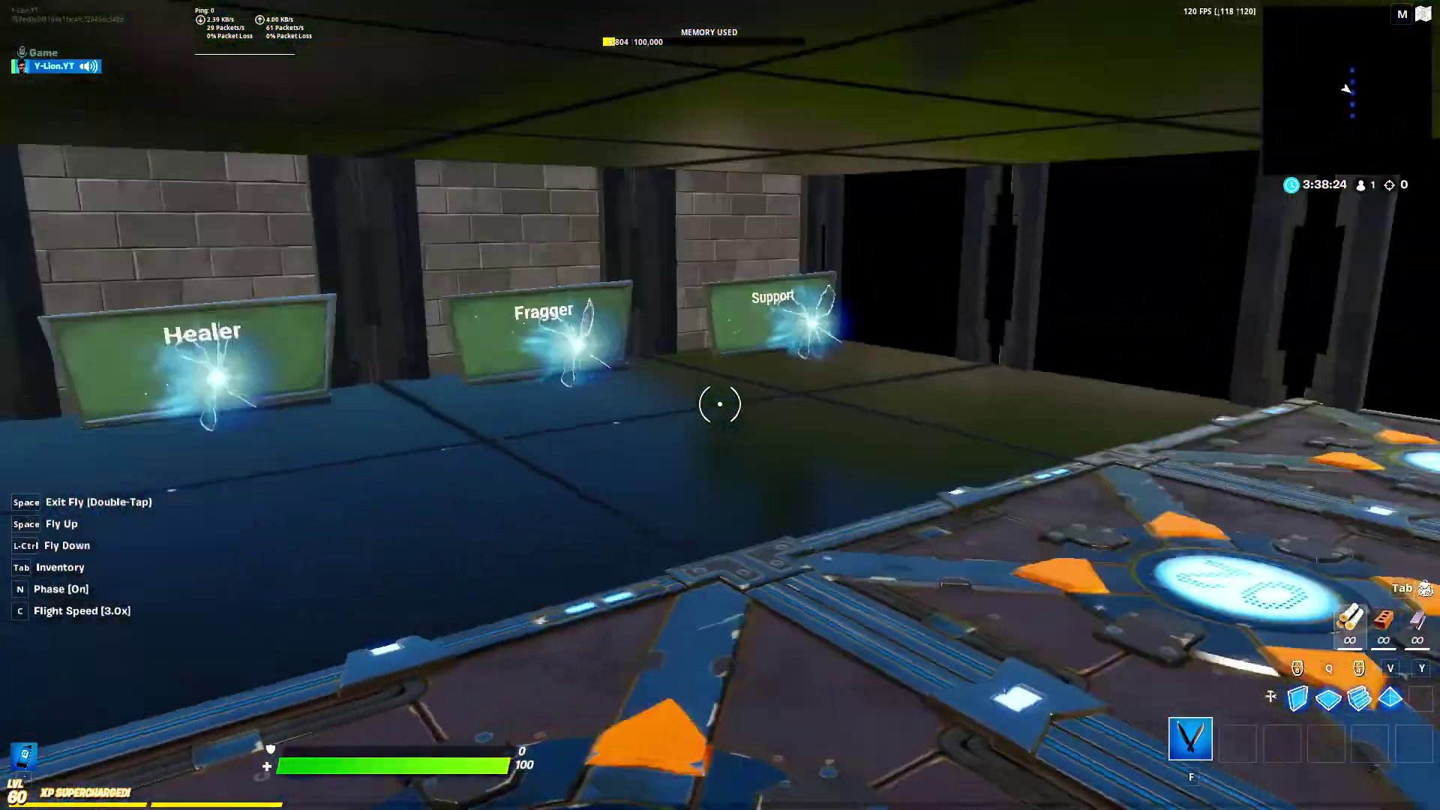
{"action": "key", "text": "n"}
{"action": "key", "text": "w"}
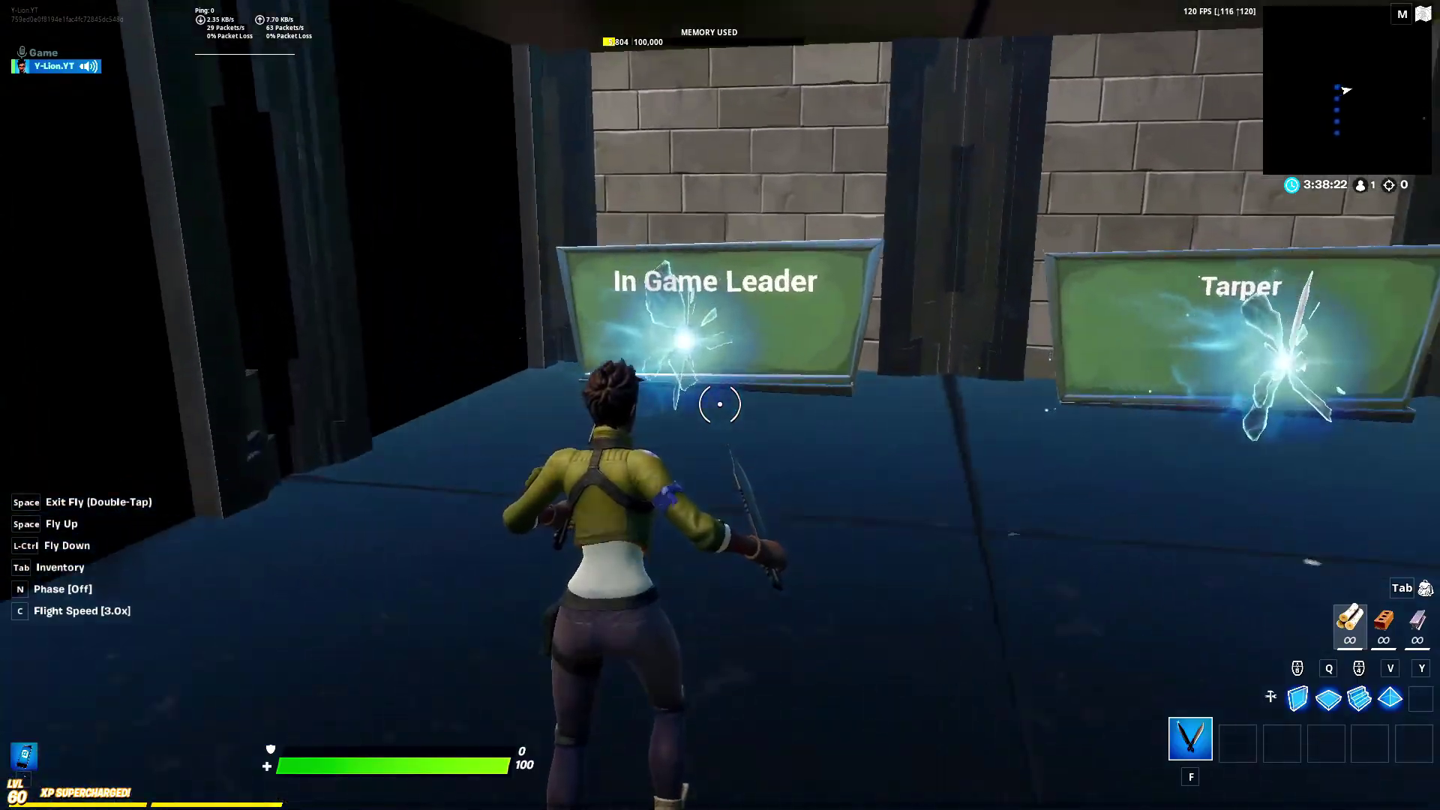
- Examine the channel options of the teleporter at the In Game Leader sign and of the In Game Leader billboard
{"action": "key", "text": "e"}
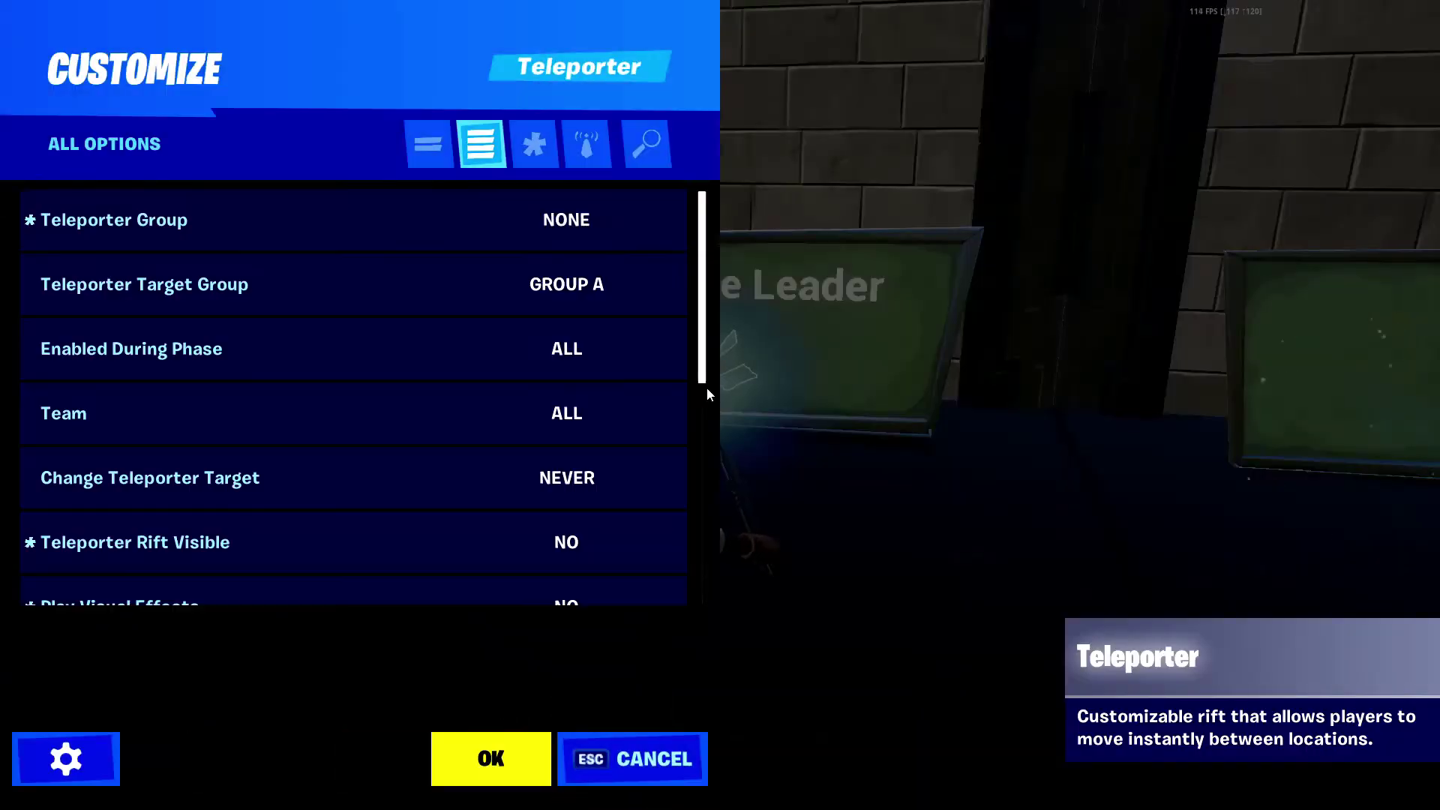
{"action": "left_click", "coordinate": [586, 145]}
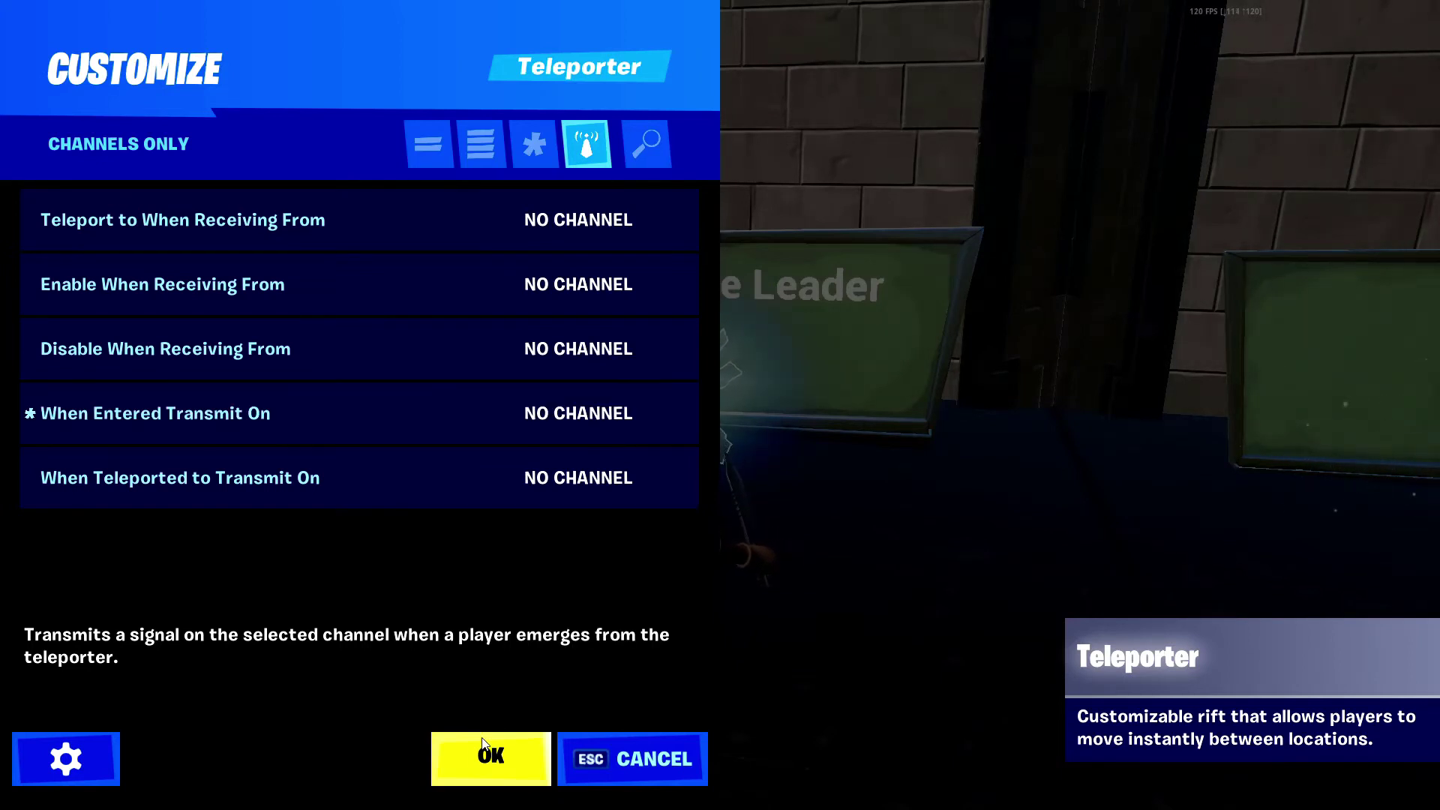
{"action": "left_click", "coordinate": [491, 758]}
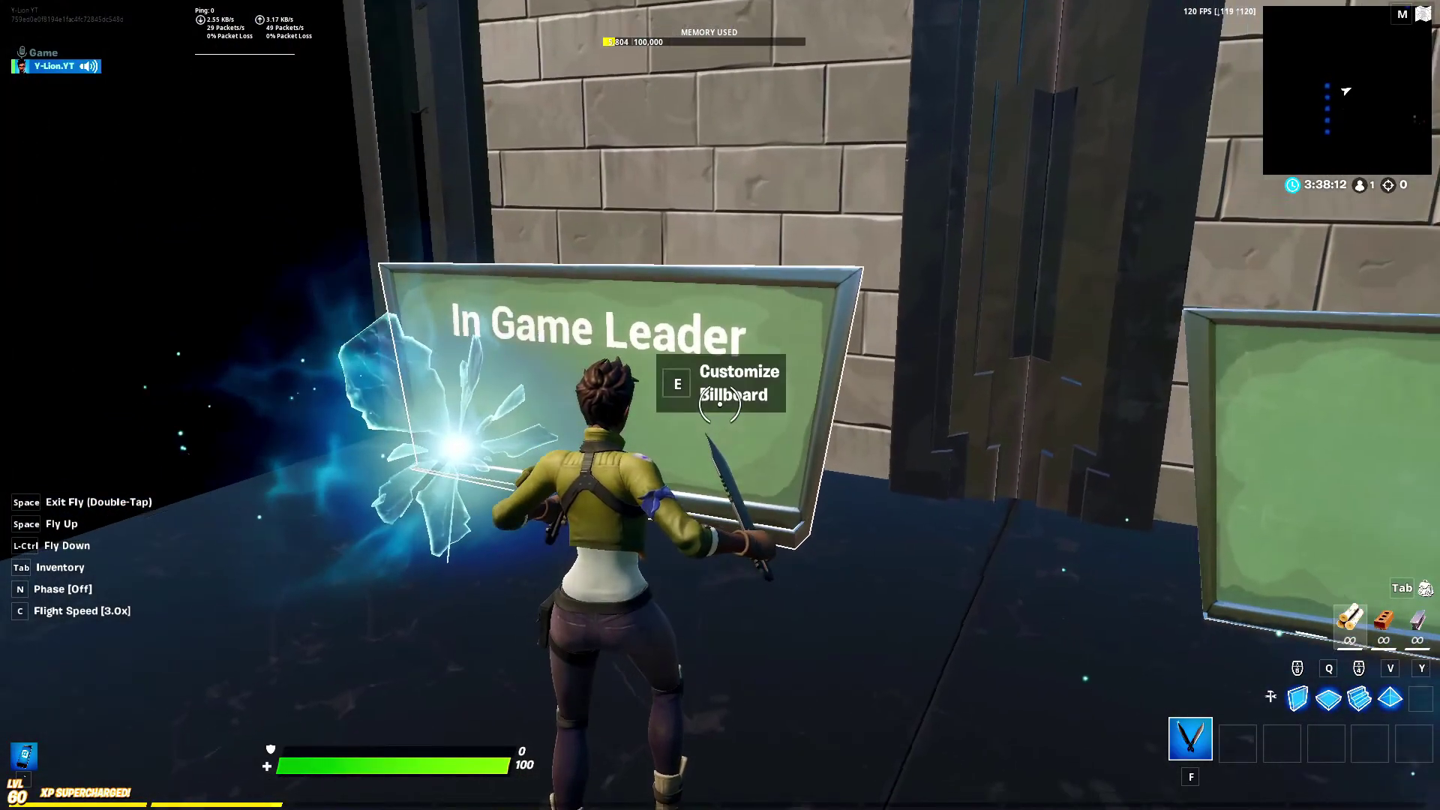
{"action": "key", "text": "e"}
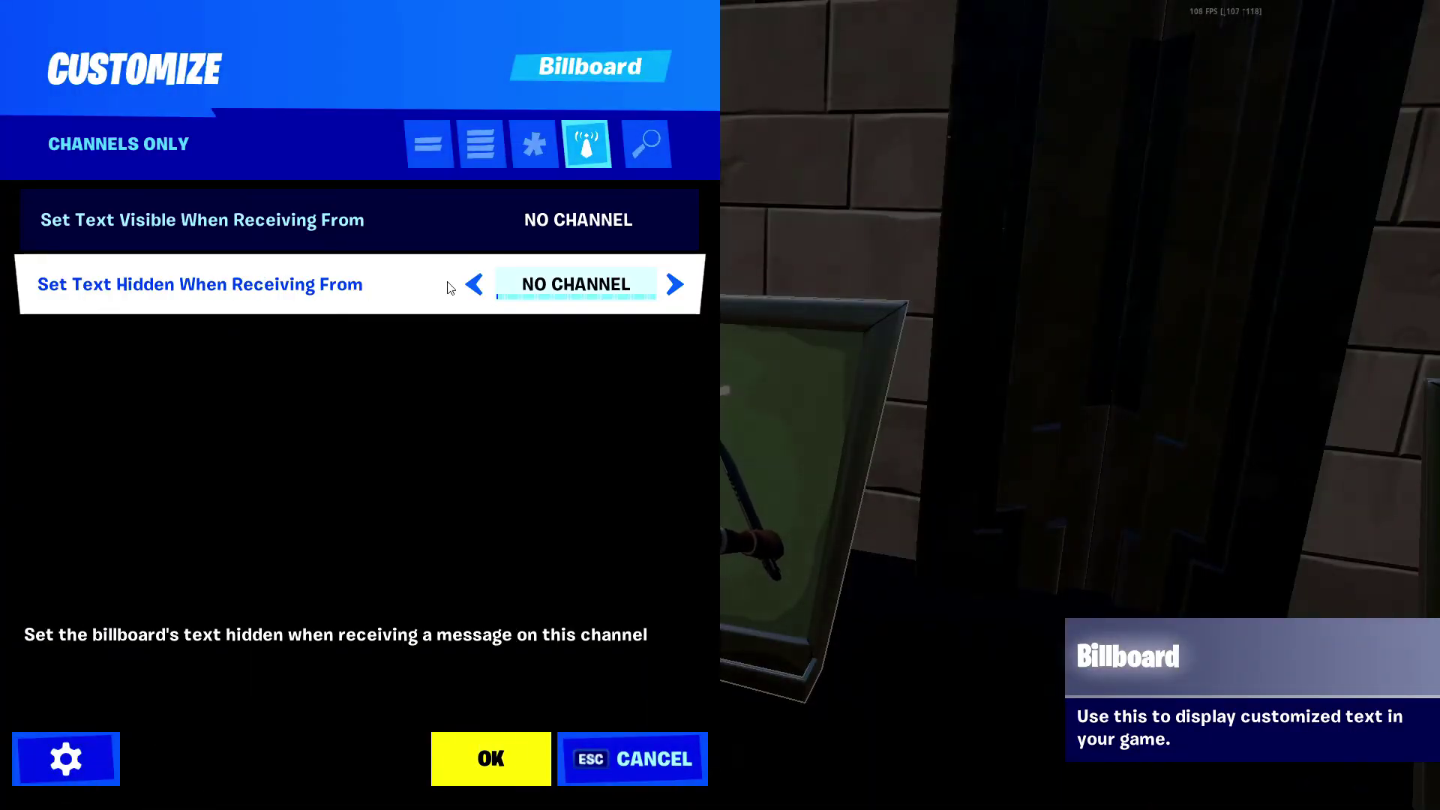
{"action": "left_click", "coordinate": [482, 772]}
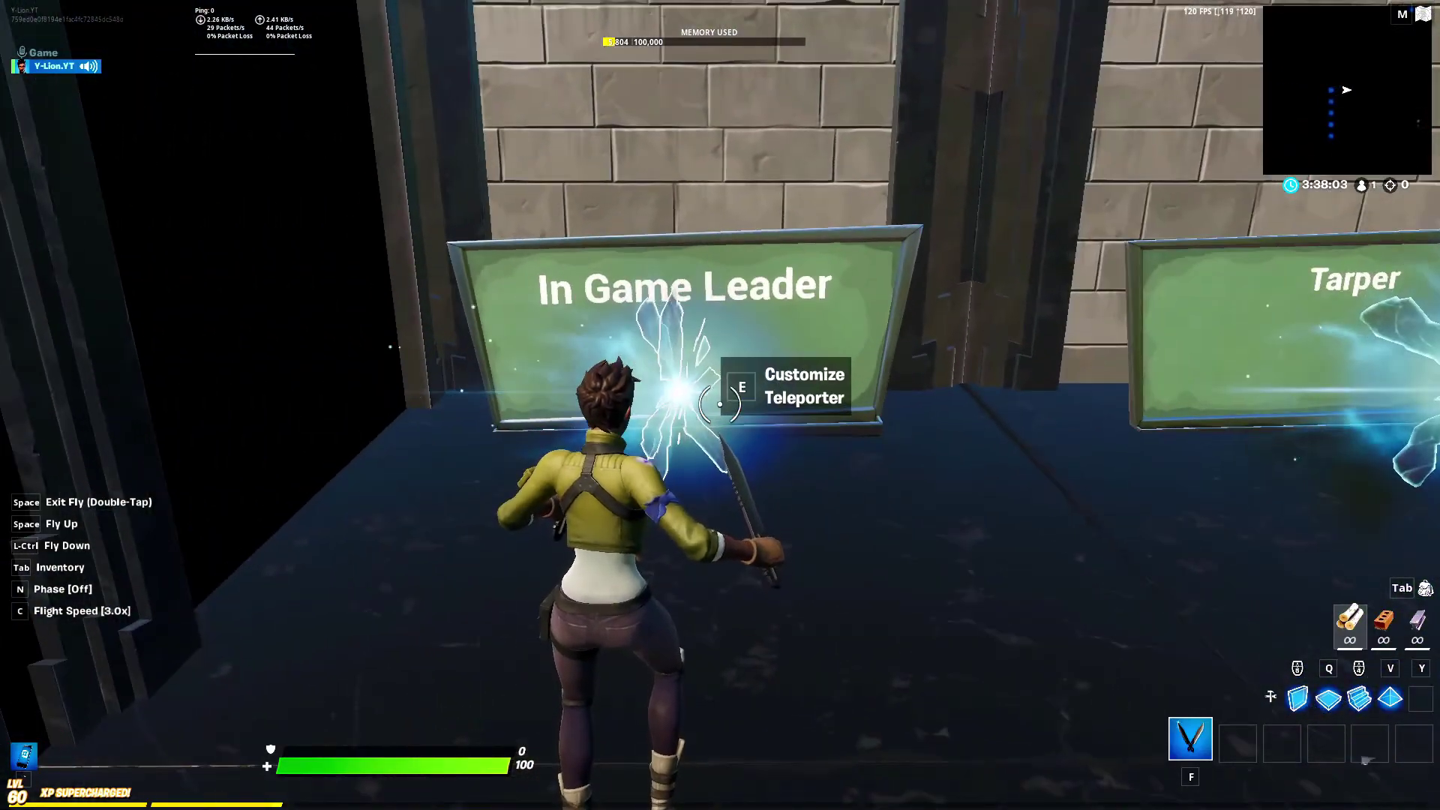
- Turn on Phase and fly through the brick wall behind the In Game Leader billboard
{"action": "key", "text": "n"}
{"action": "key", "text": "w"}
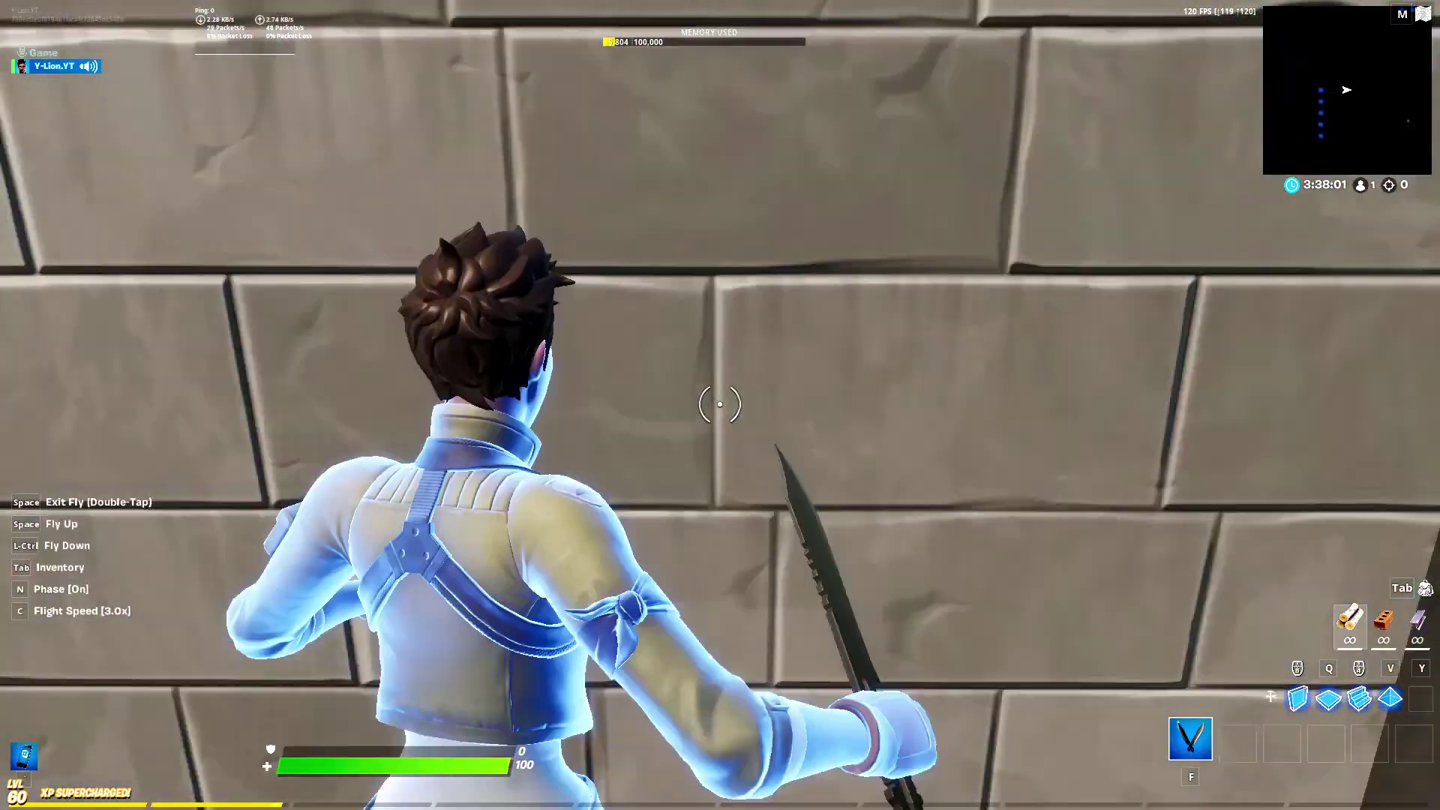